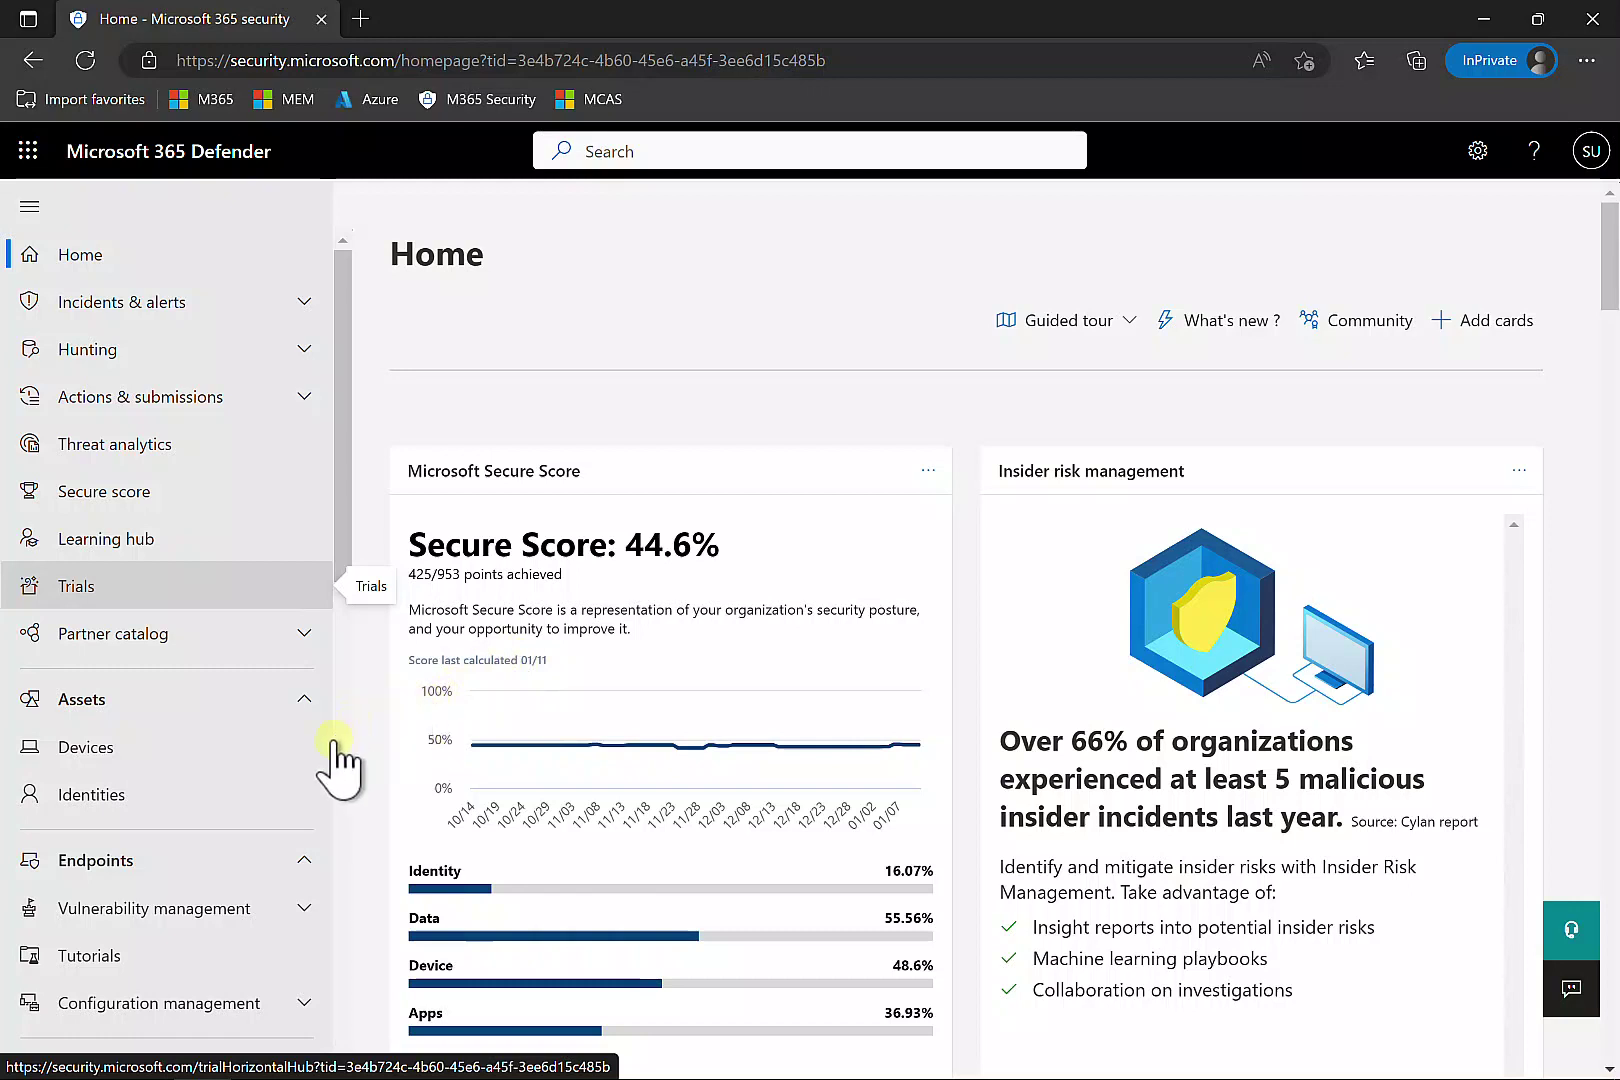
Verify Enforce app access is checked for the Microsoft Defender for Endpoint integration in Cloud Apps settings.
left_click(342, 1007)
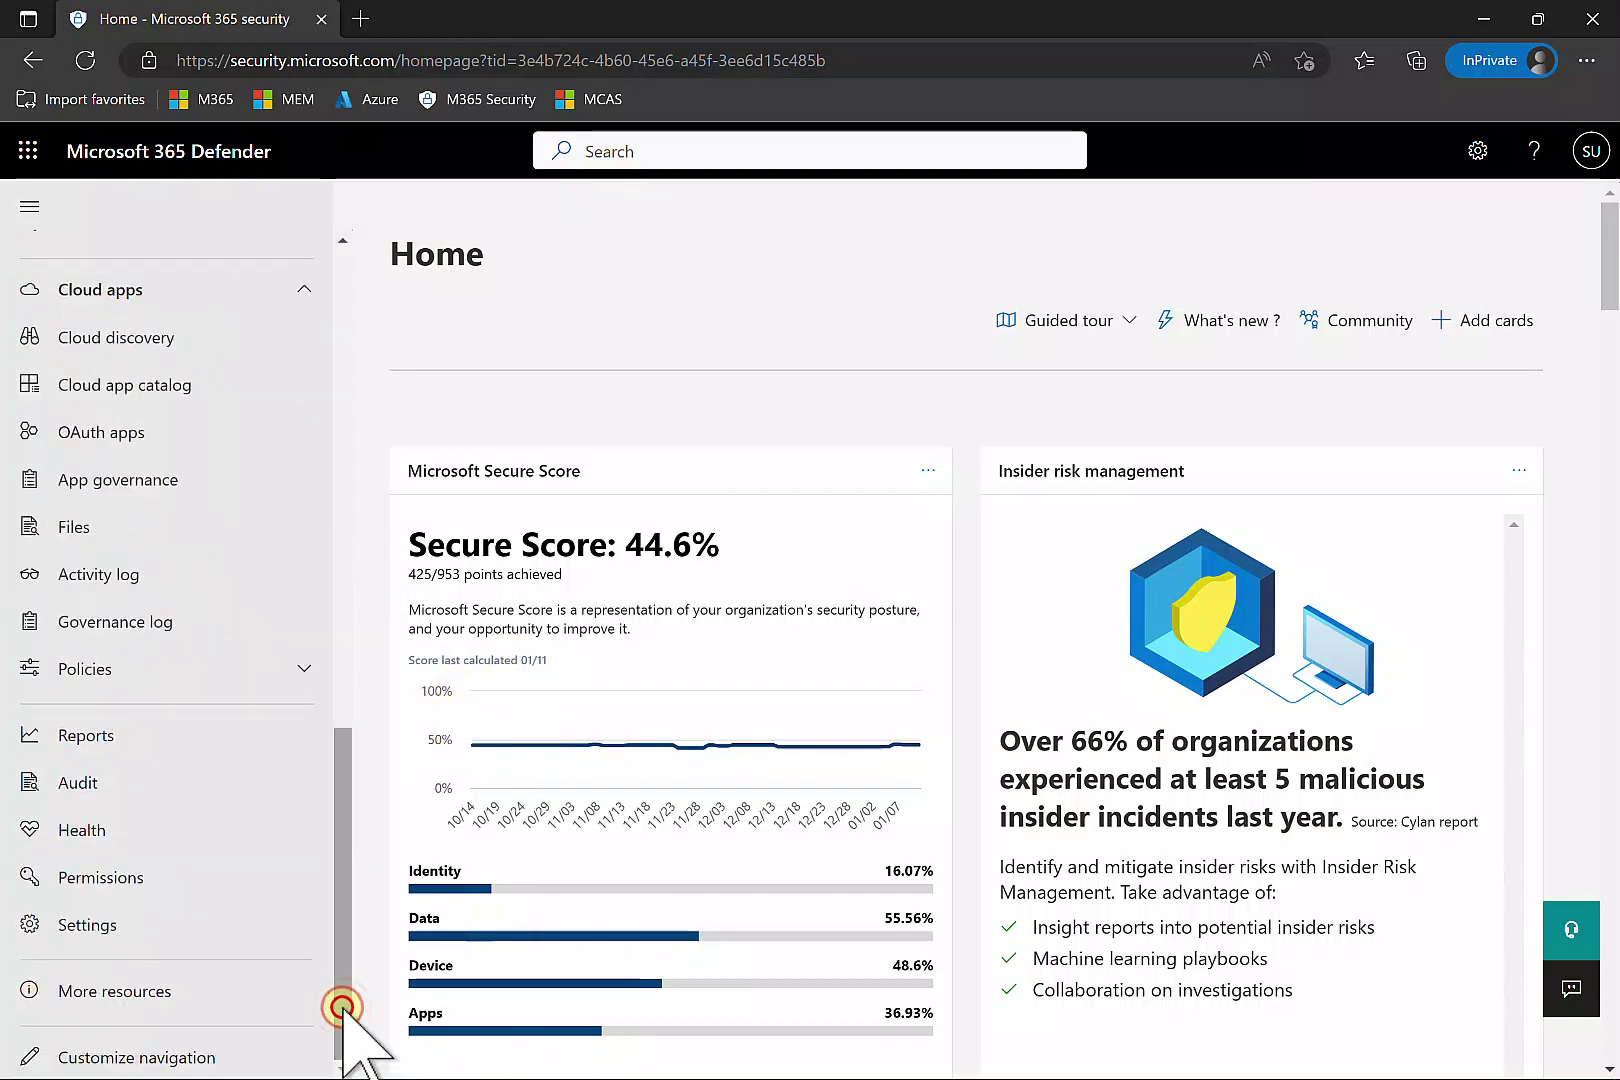
left_click(76, 930)
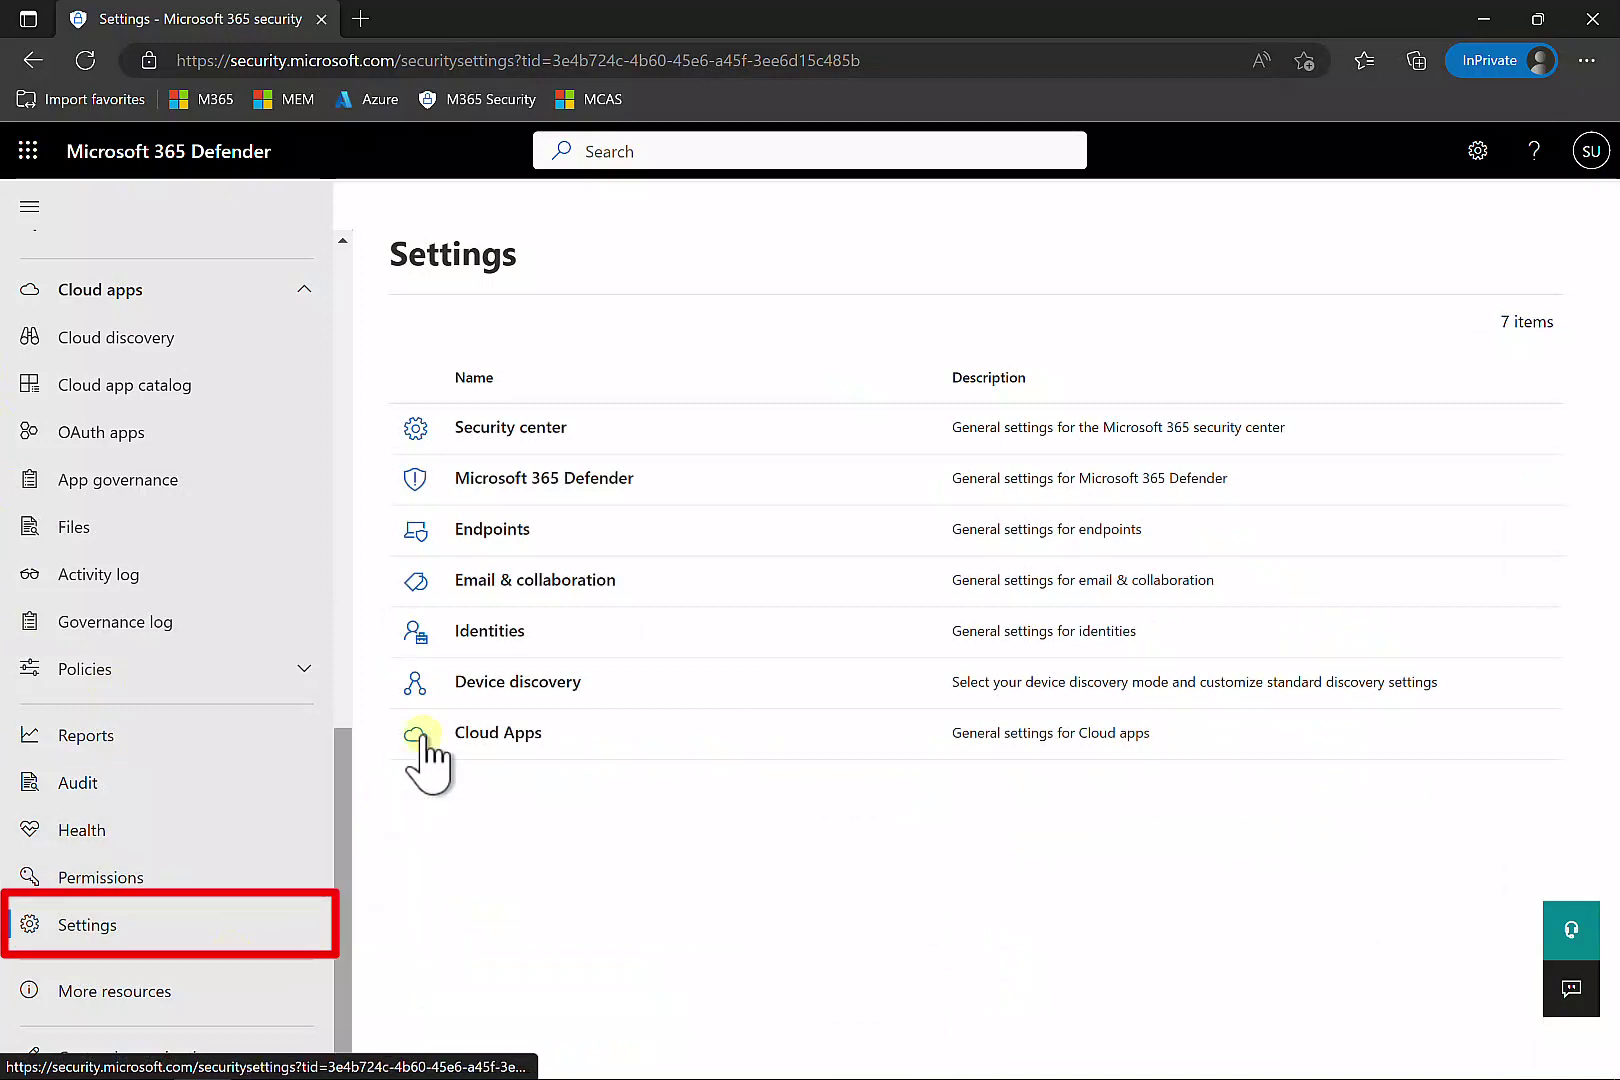
left_click(476, 740)
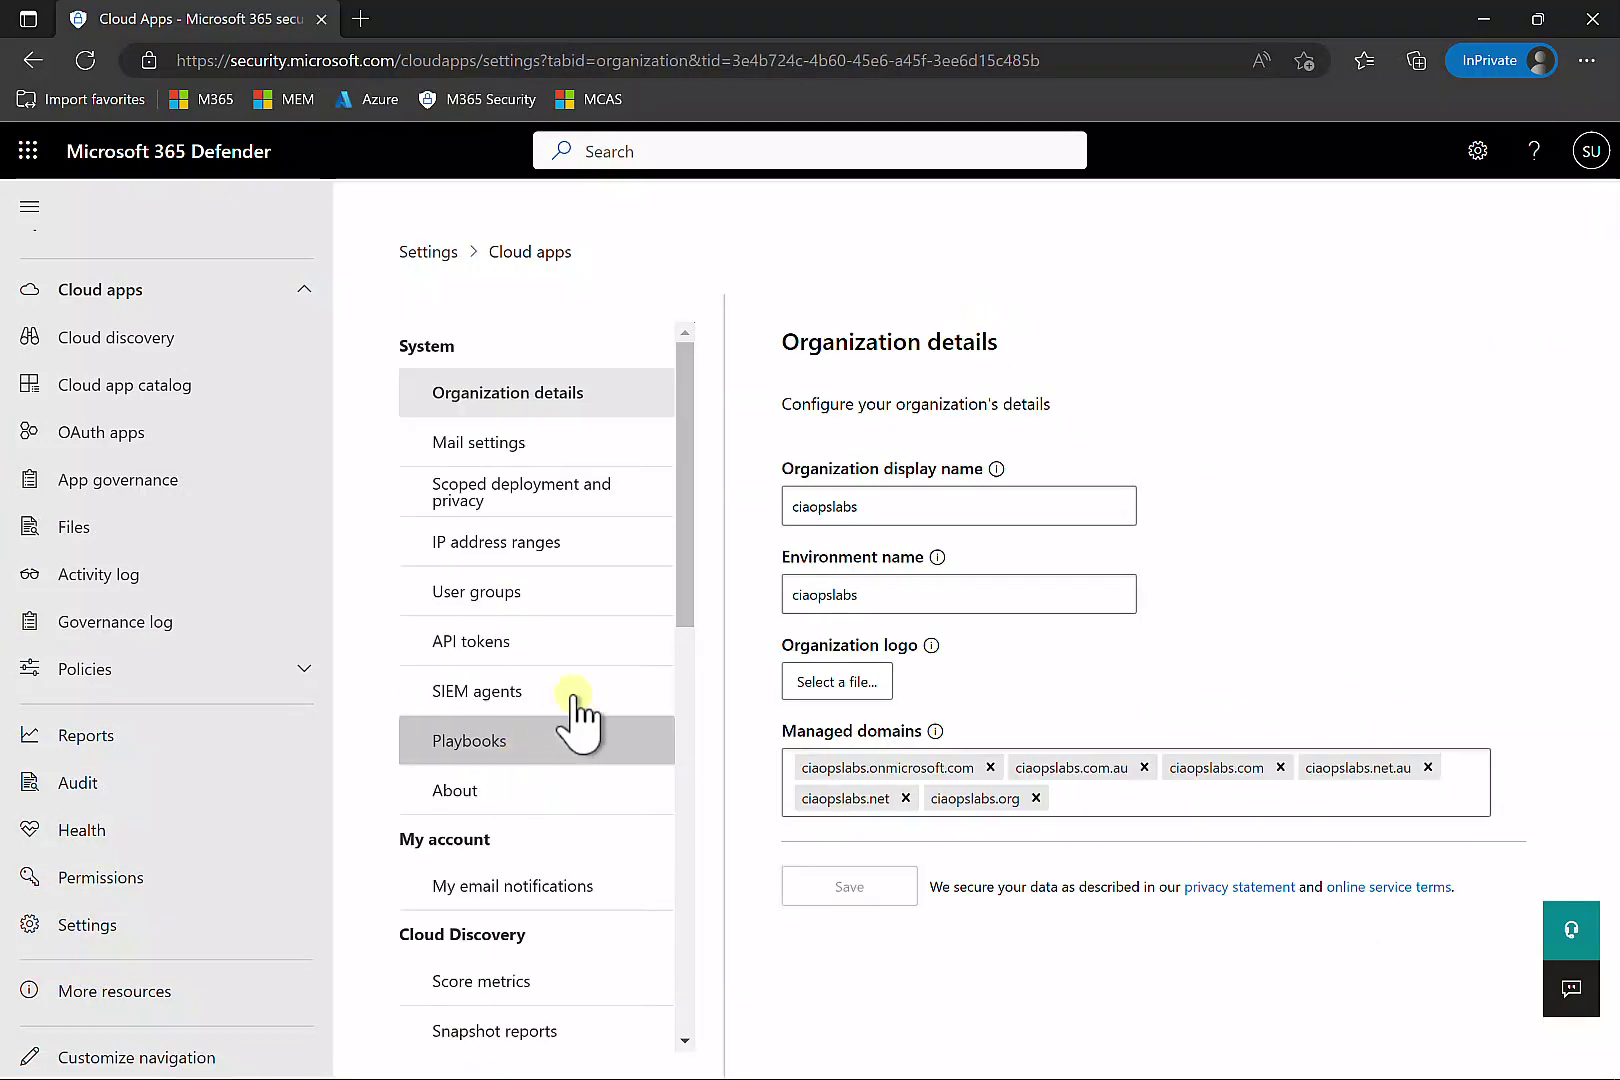
scroll(577, 712, "down", 5)
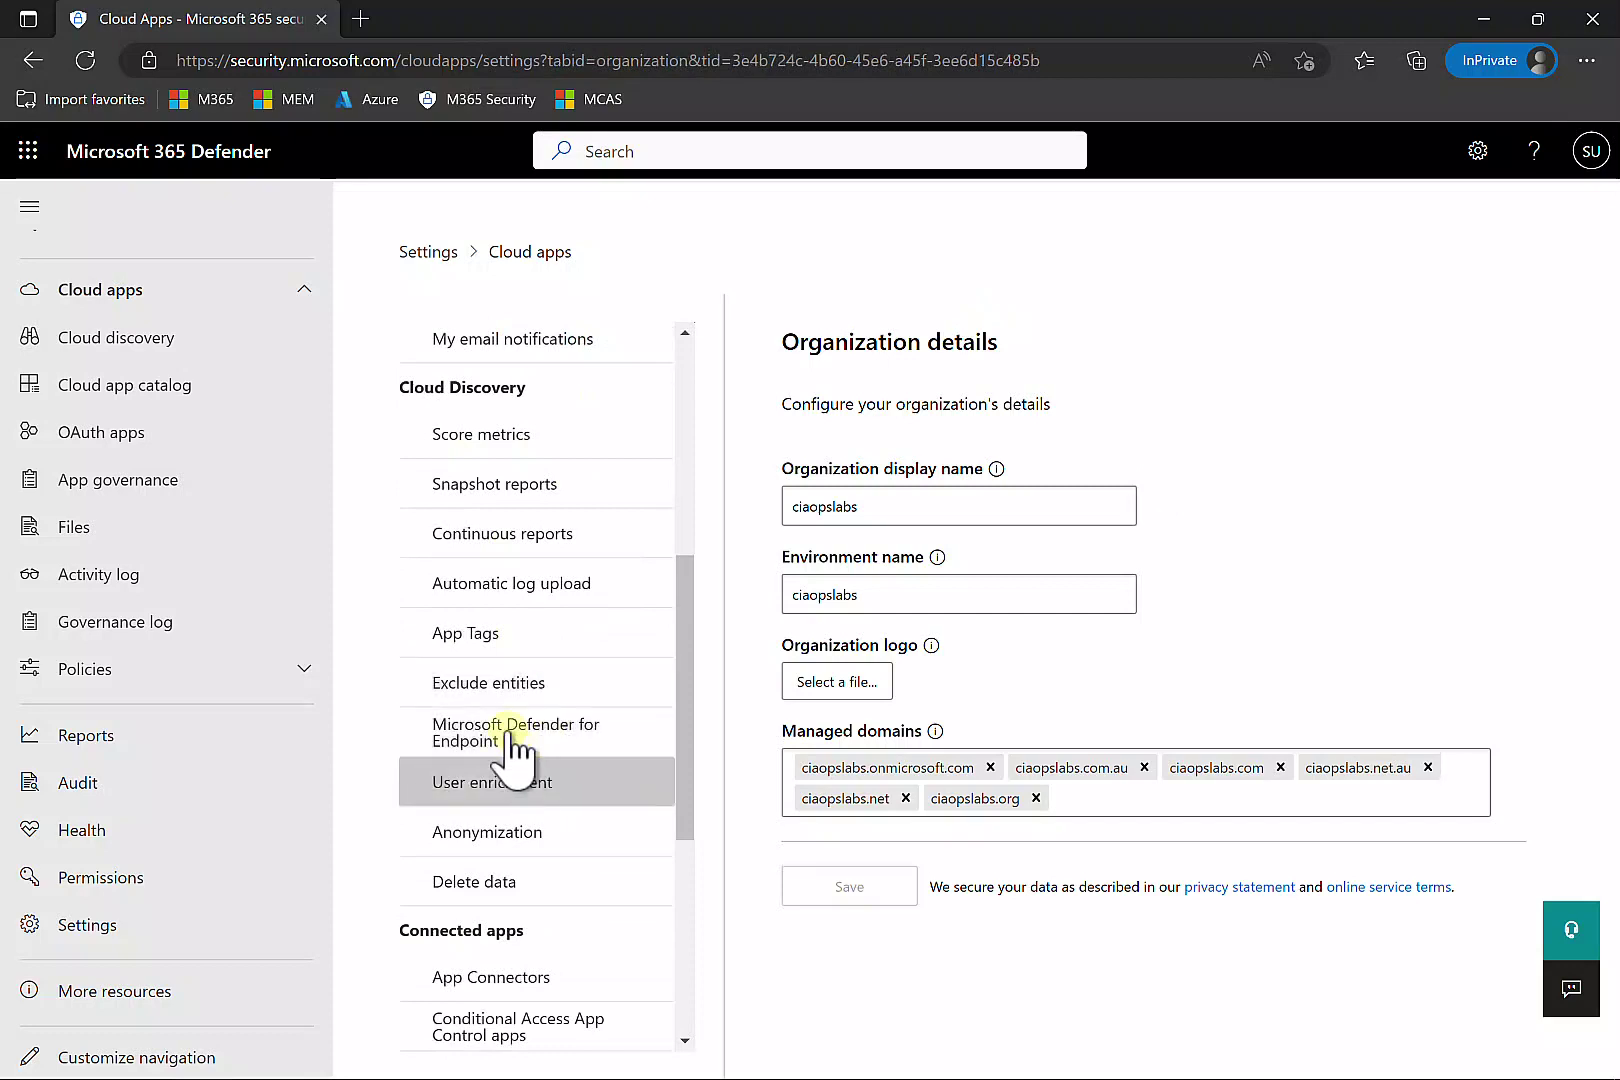
left_click(513, 738)
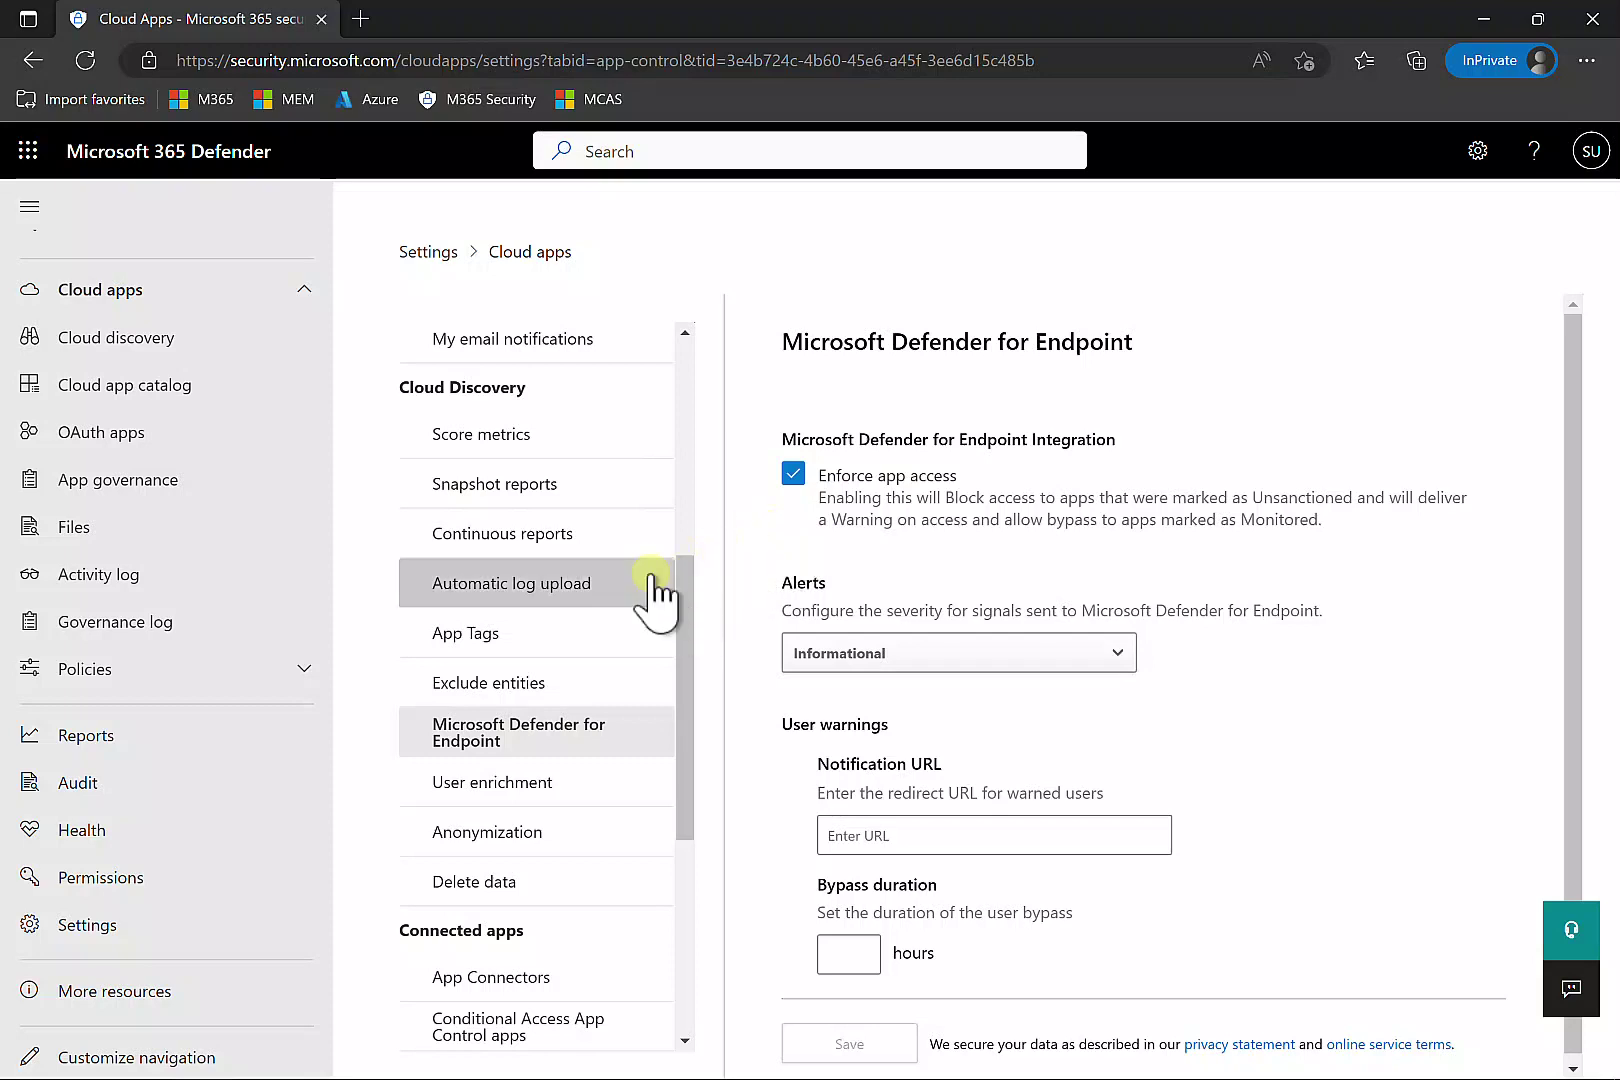
scroll(681, 605, "up", 2)
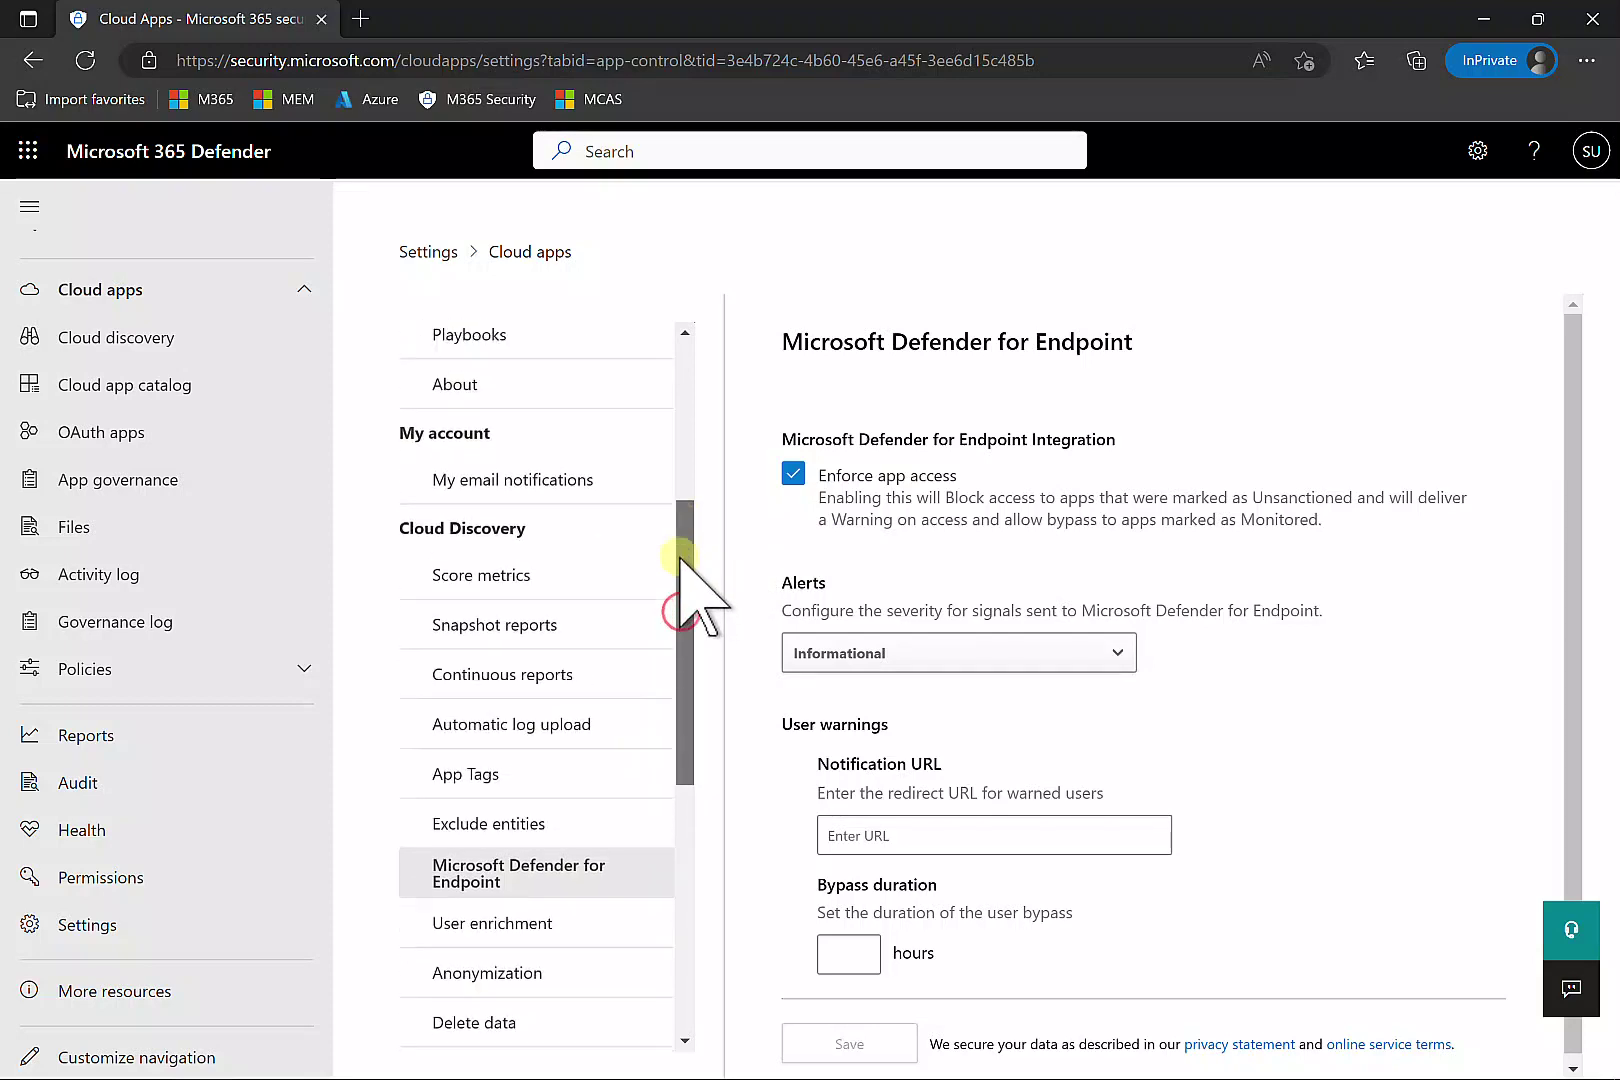
Confirm Custom network indicators and Microsoft Defender for Cloud Apps are On in Endpoints Advanced features.
left_click(415, 252)
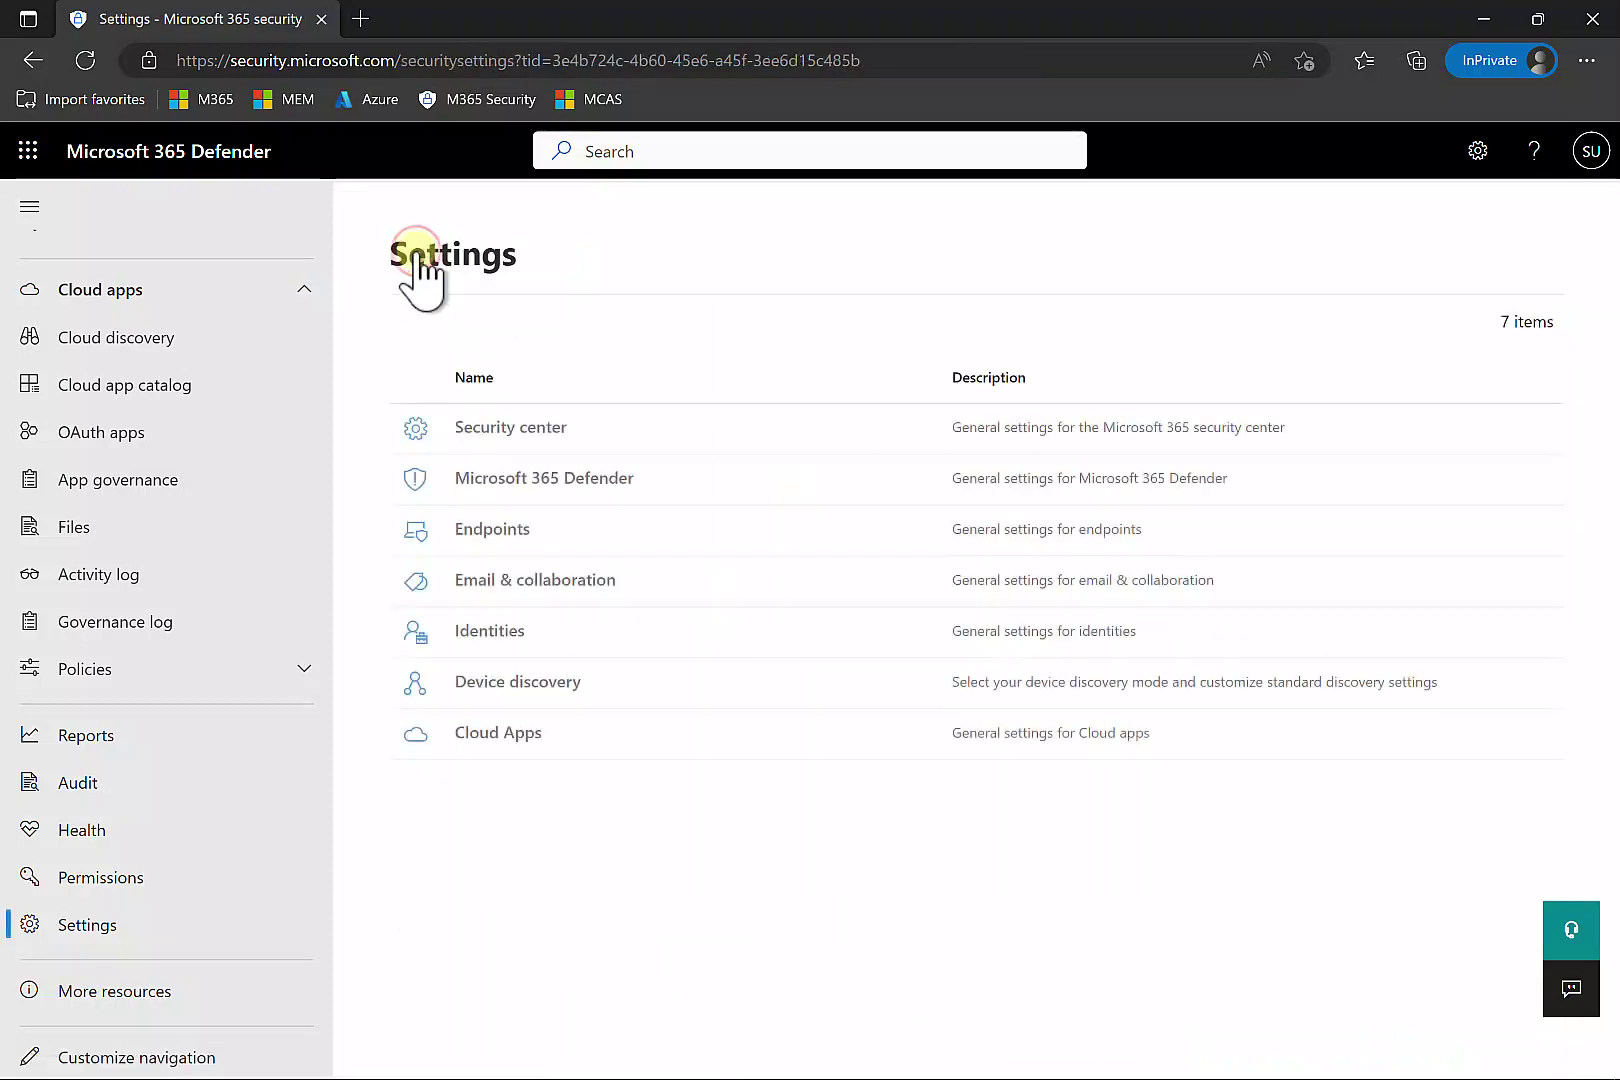
left_click(492, 533)
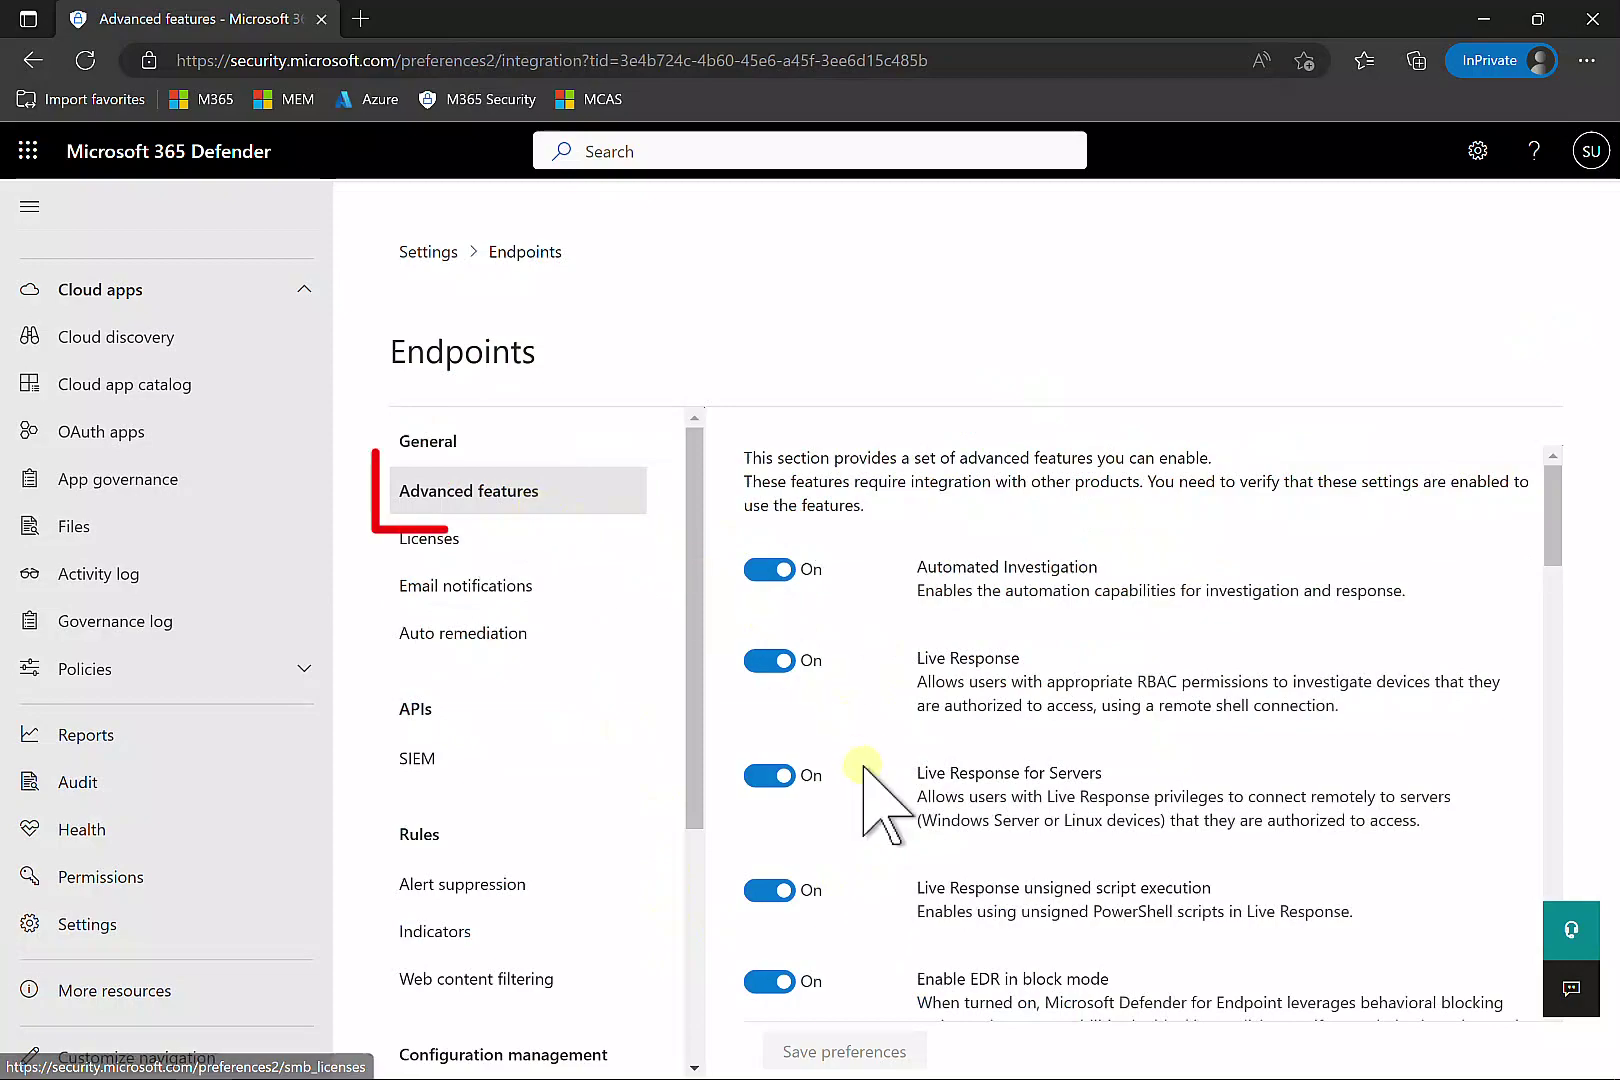
scroll(868, 795, "down", 5)
scroll(868, 795, "down", 7)
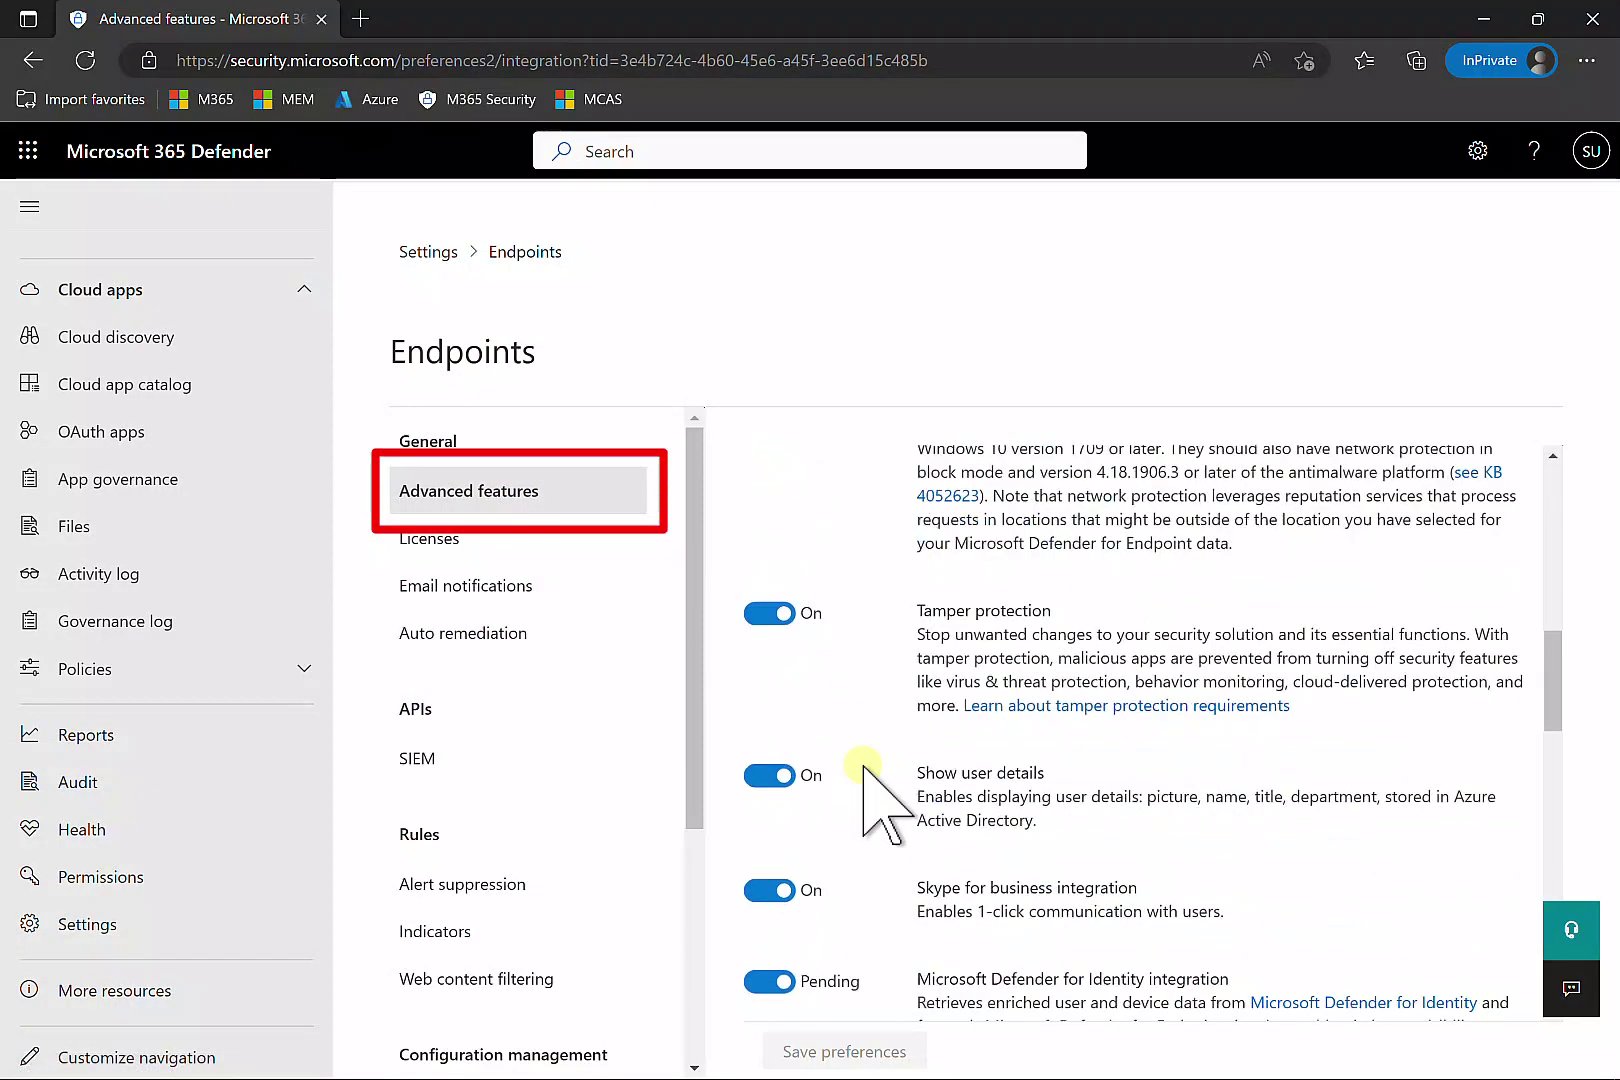
scroll(868, 795, "down", 4)
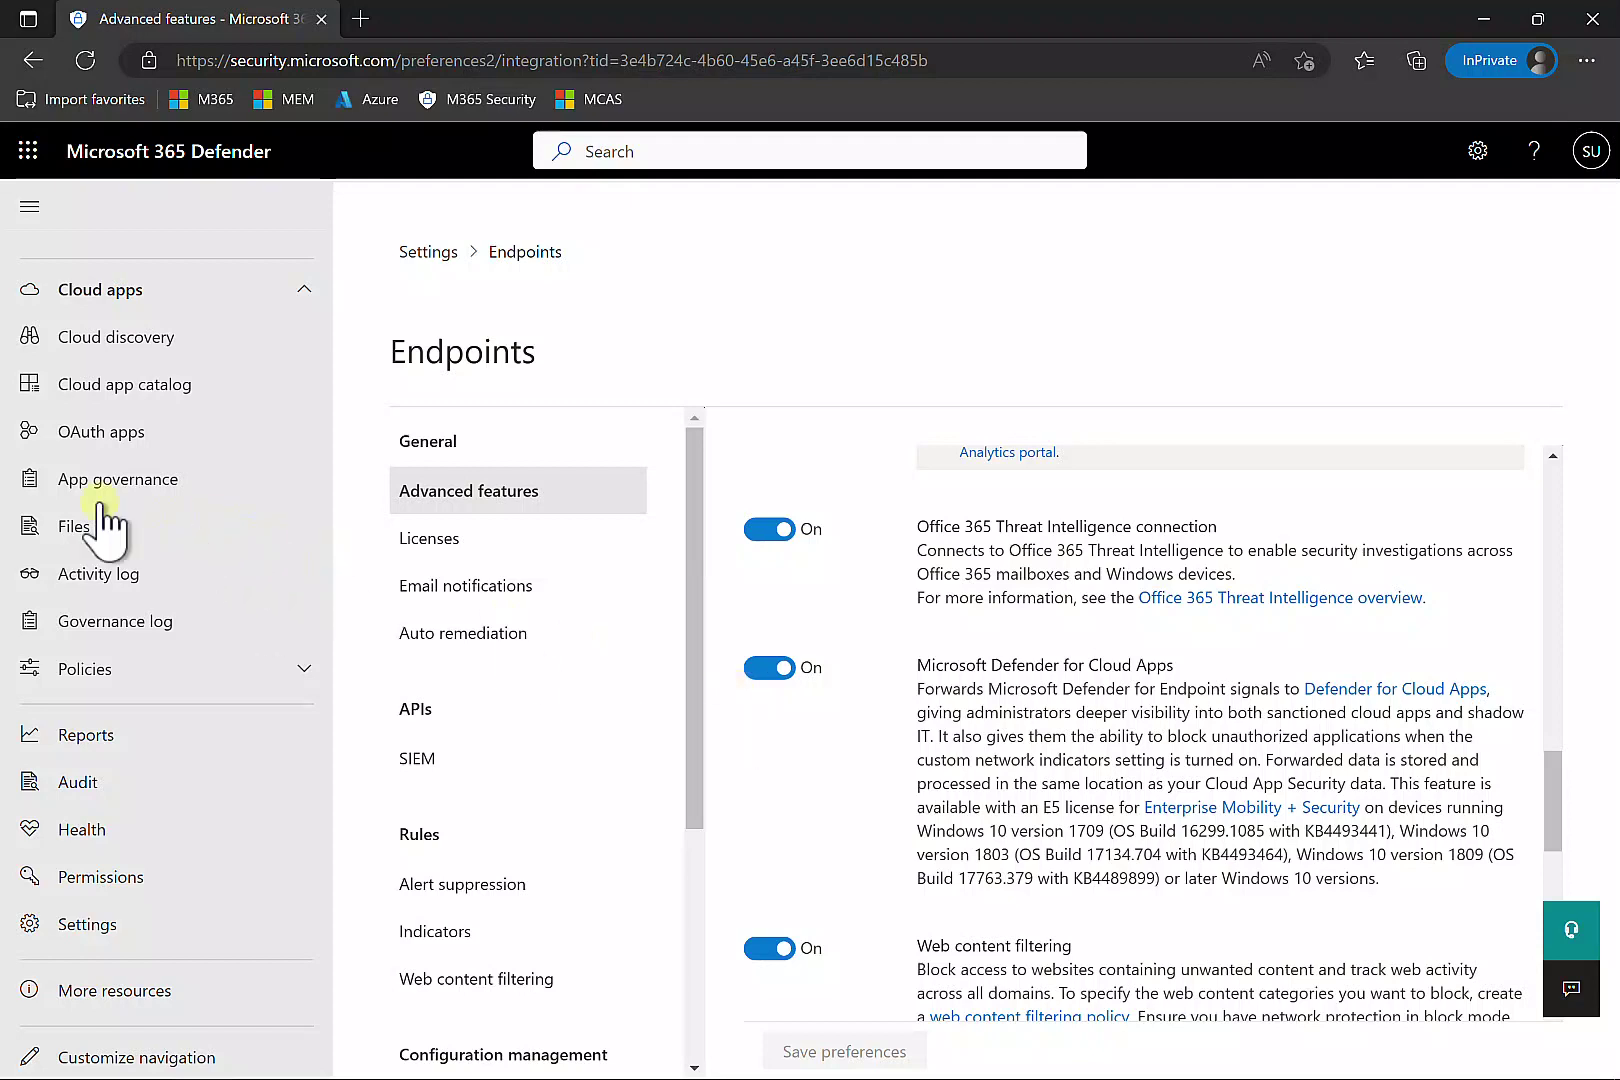
Open Cloud discovery to view the Win10 Endpoint Users dashboard of 22 apps, 3 users and 2 devices.
left_click(150, 340)
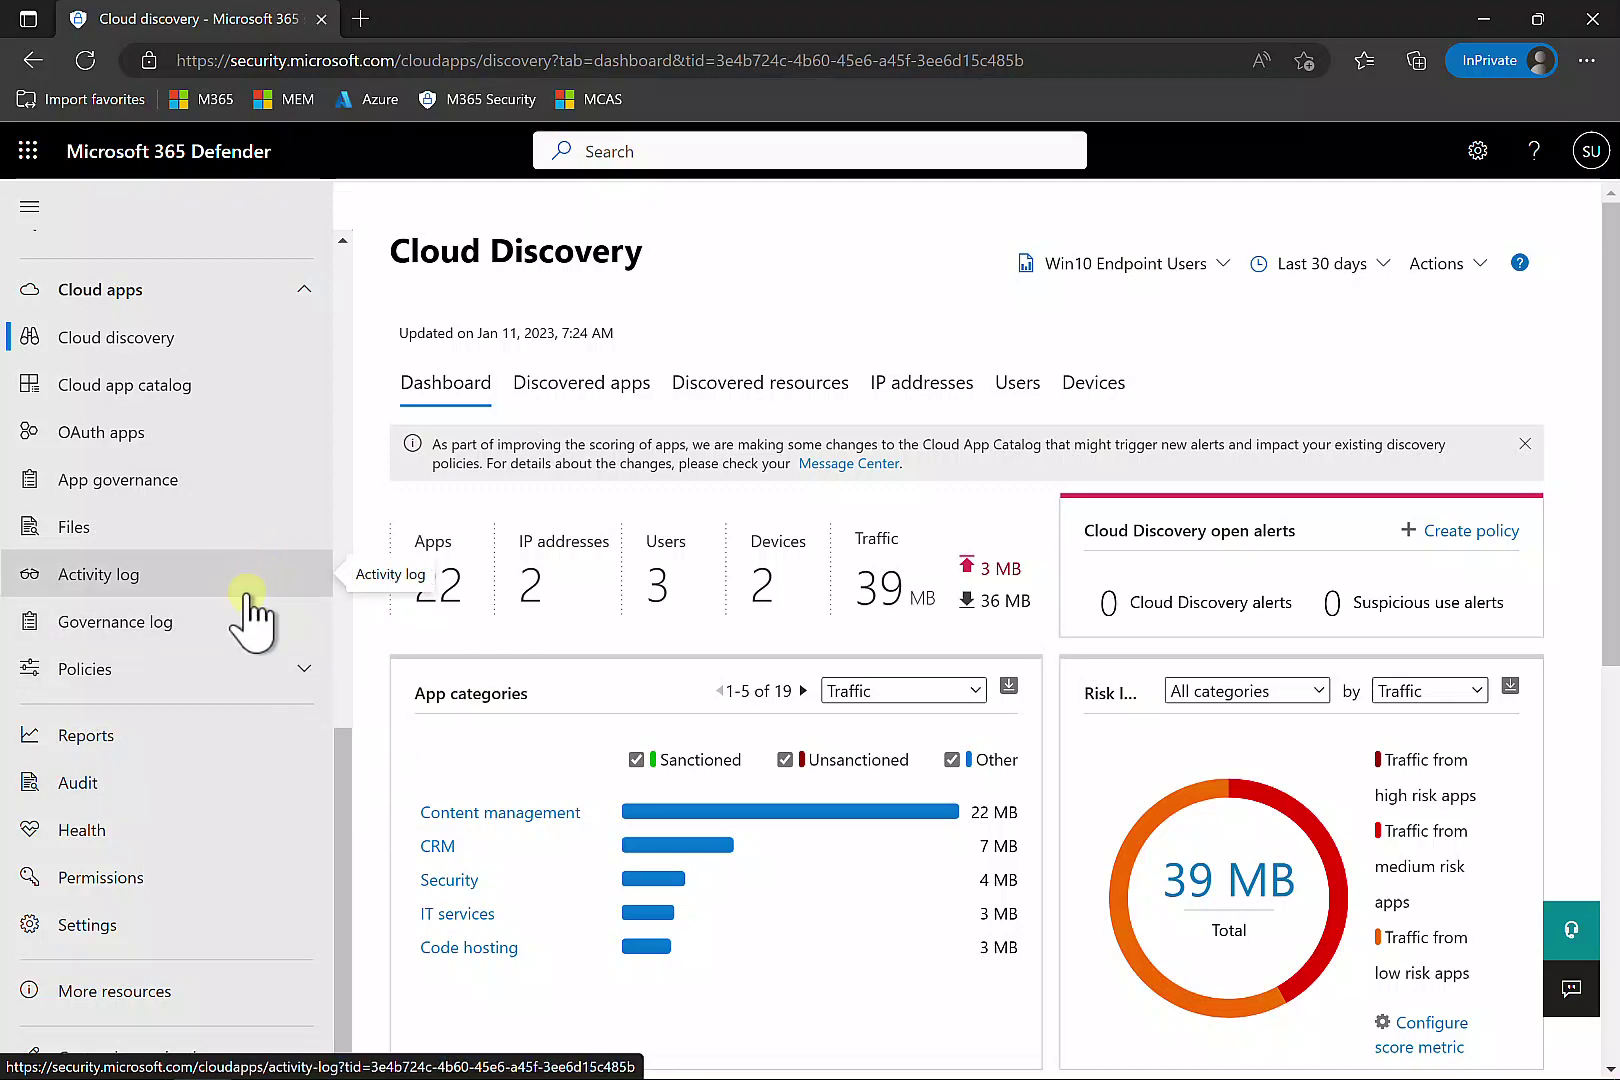
Filter the Cloud app catalog by 'facebook' to list the five unsanctioned Facebook apps.
left_click(152, 386)
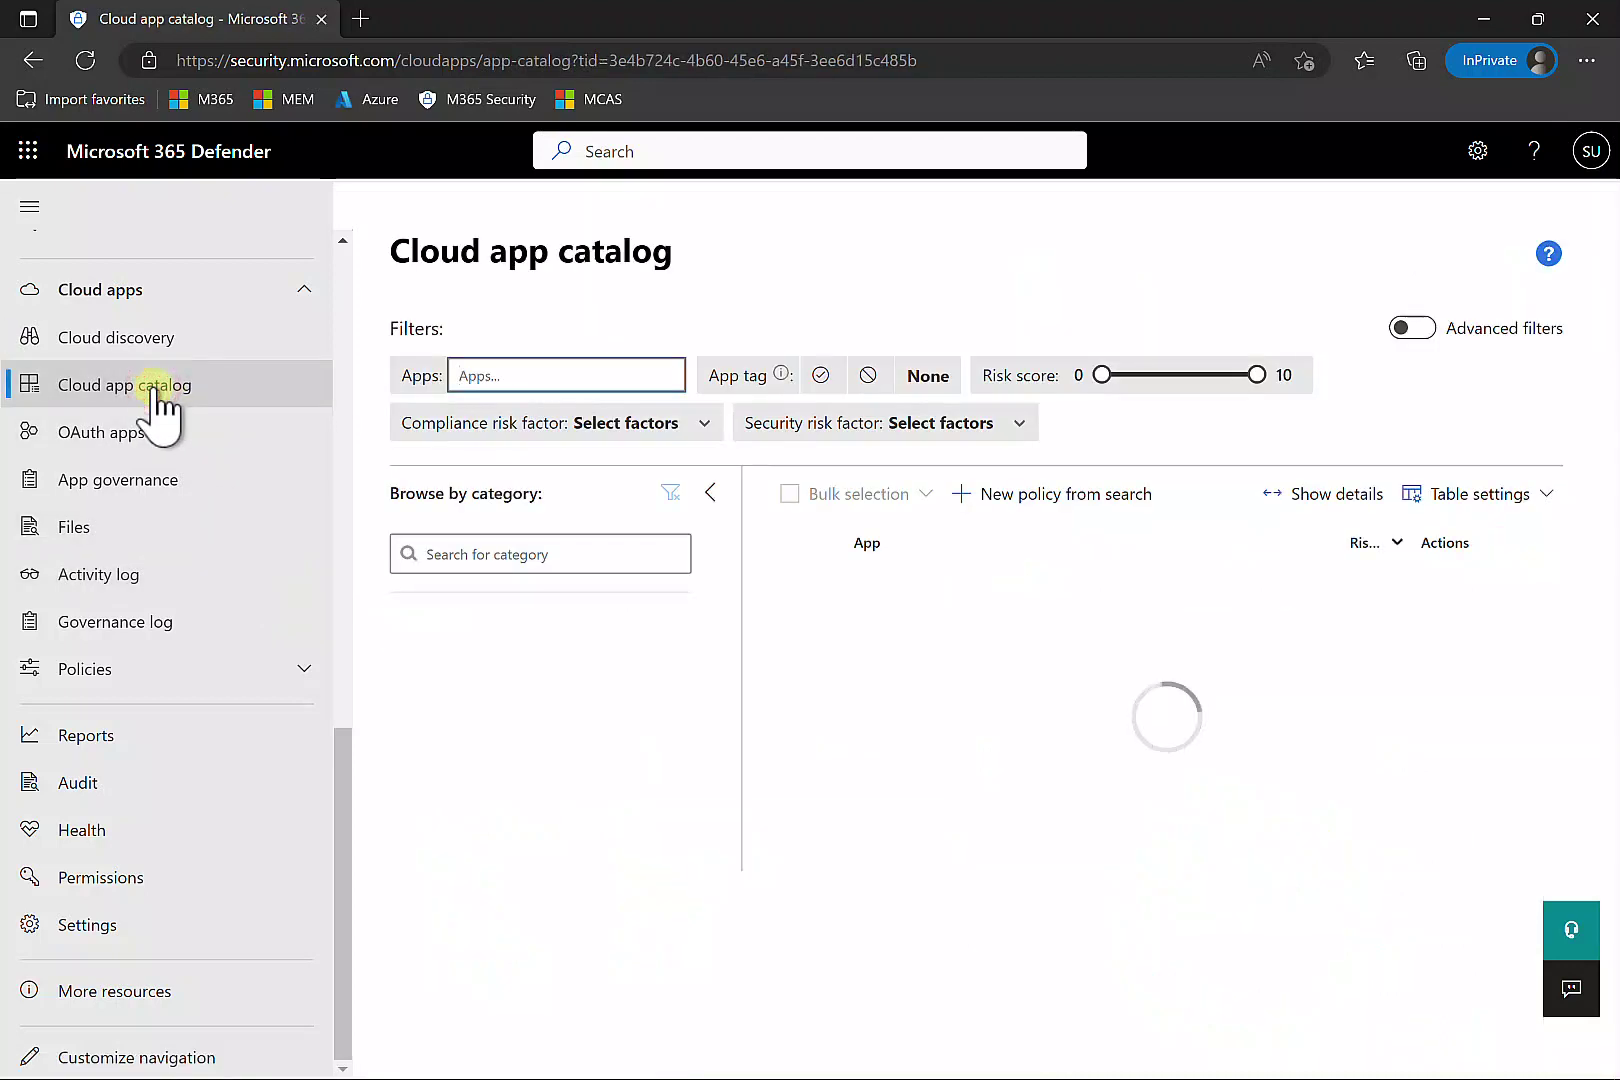
left_click(627, 808)
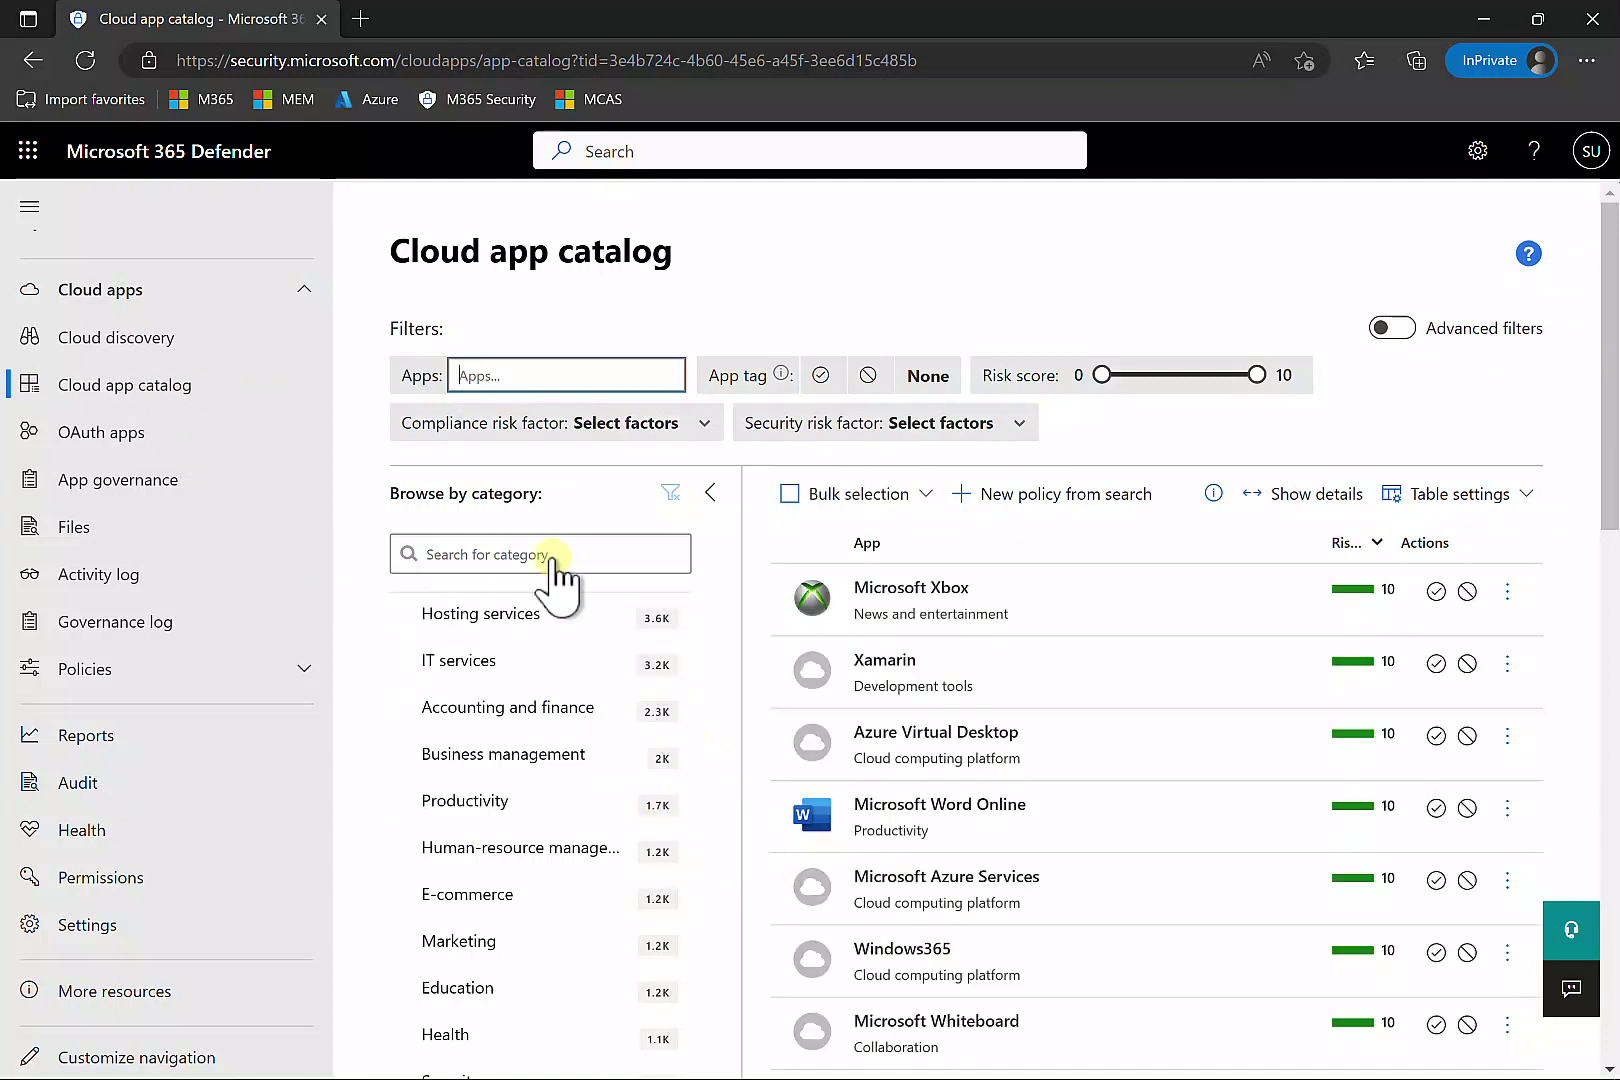
type("d")
key("BackSpace")
type("facebook")
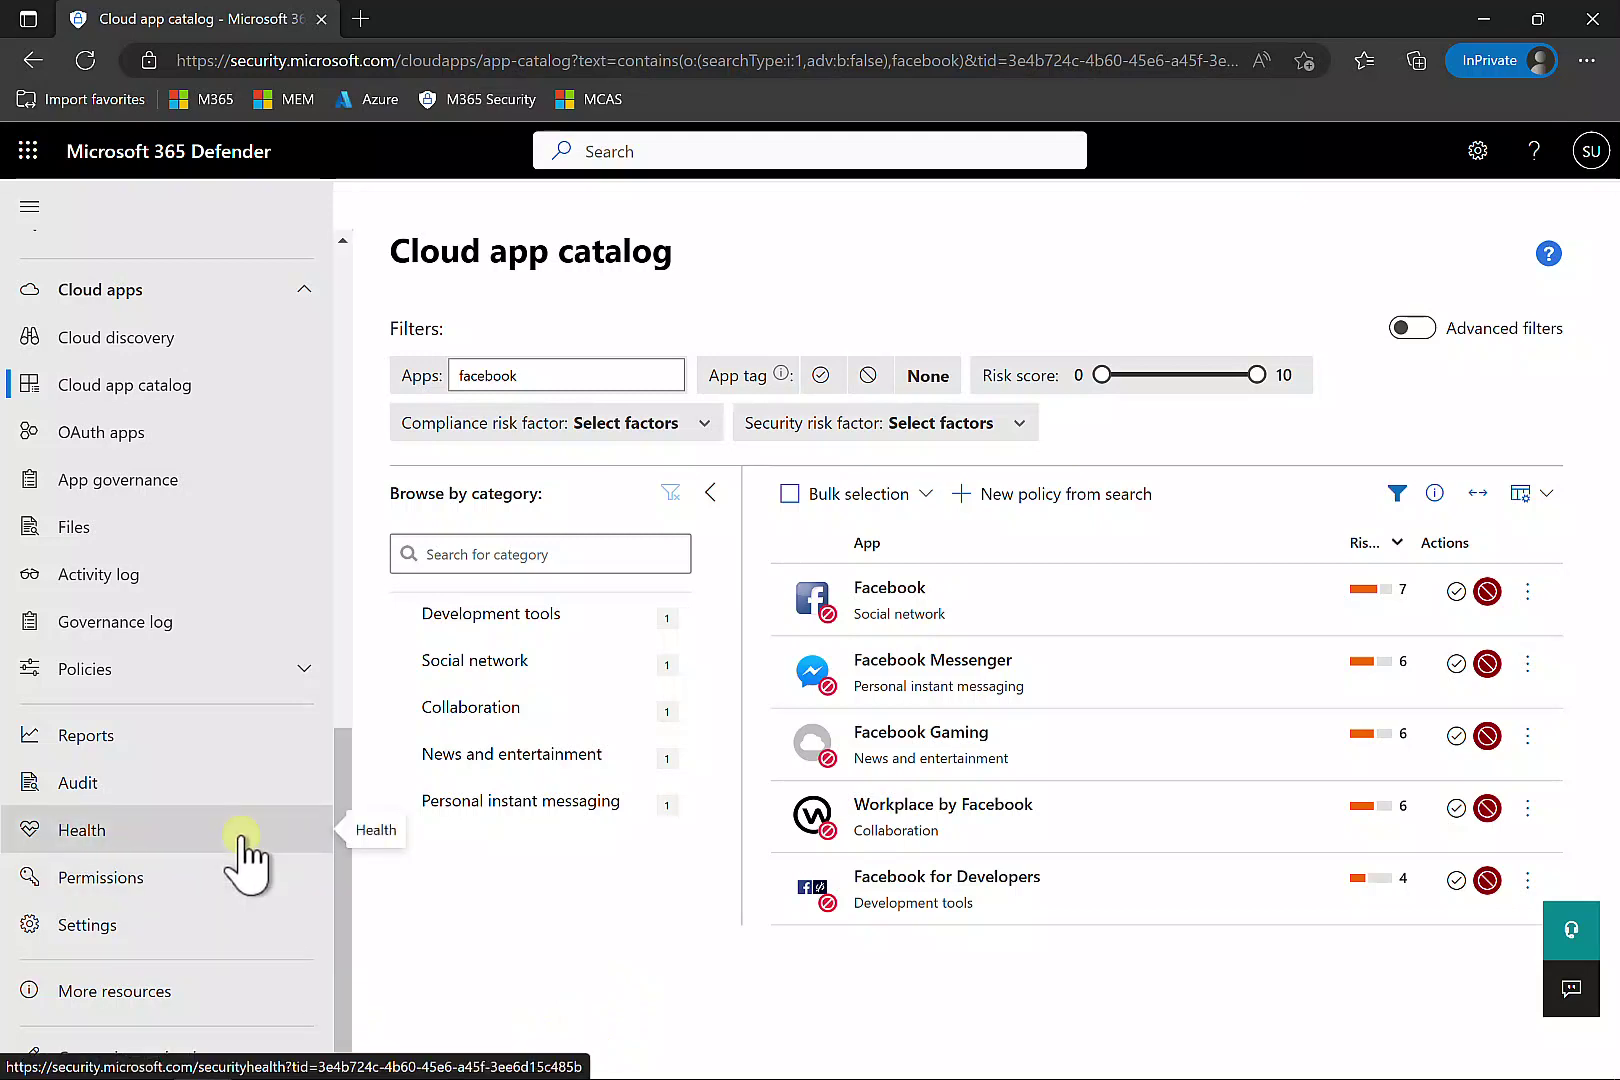
left_click(81, 943)
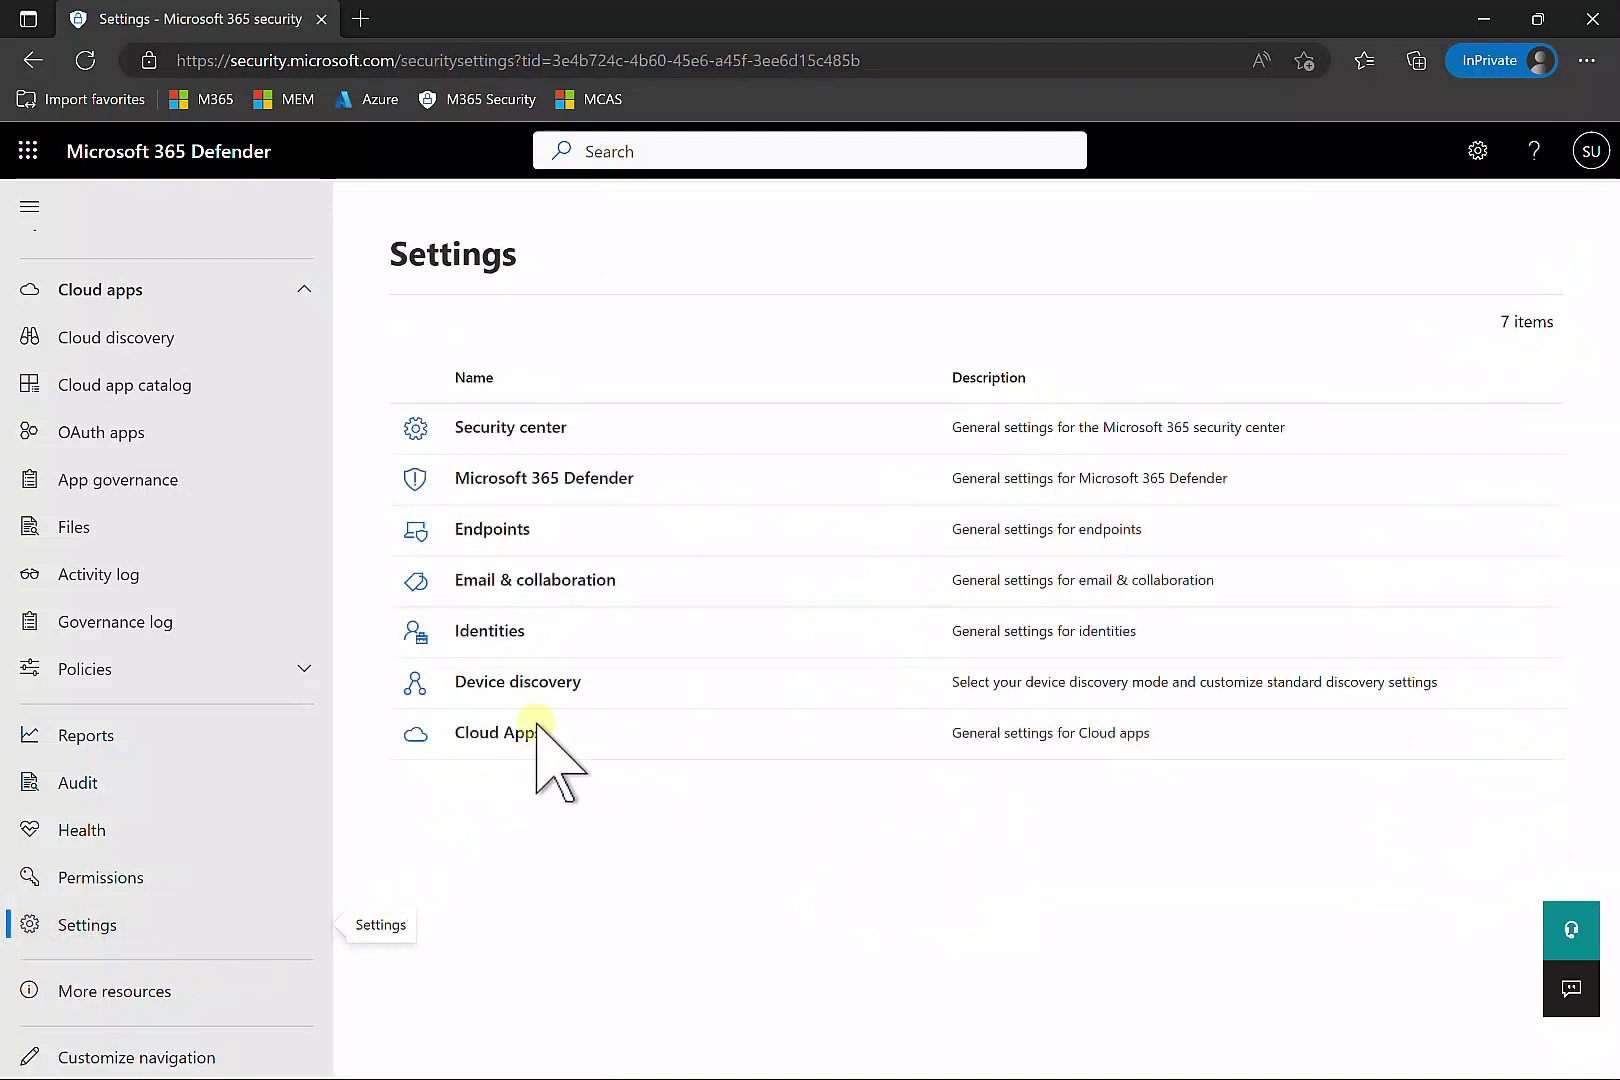
left_click(518, 535)
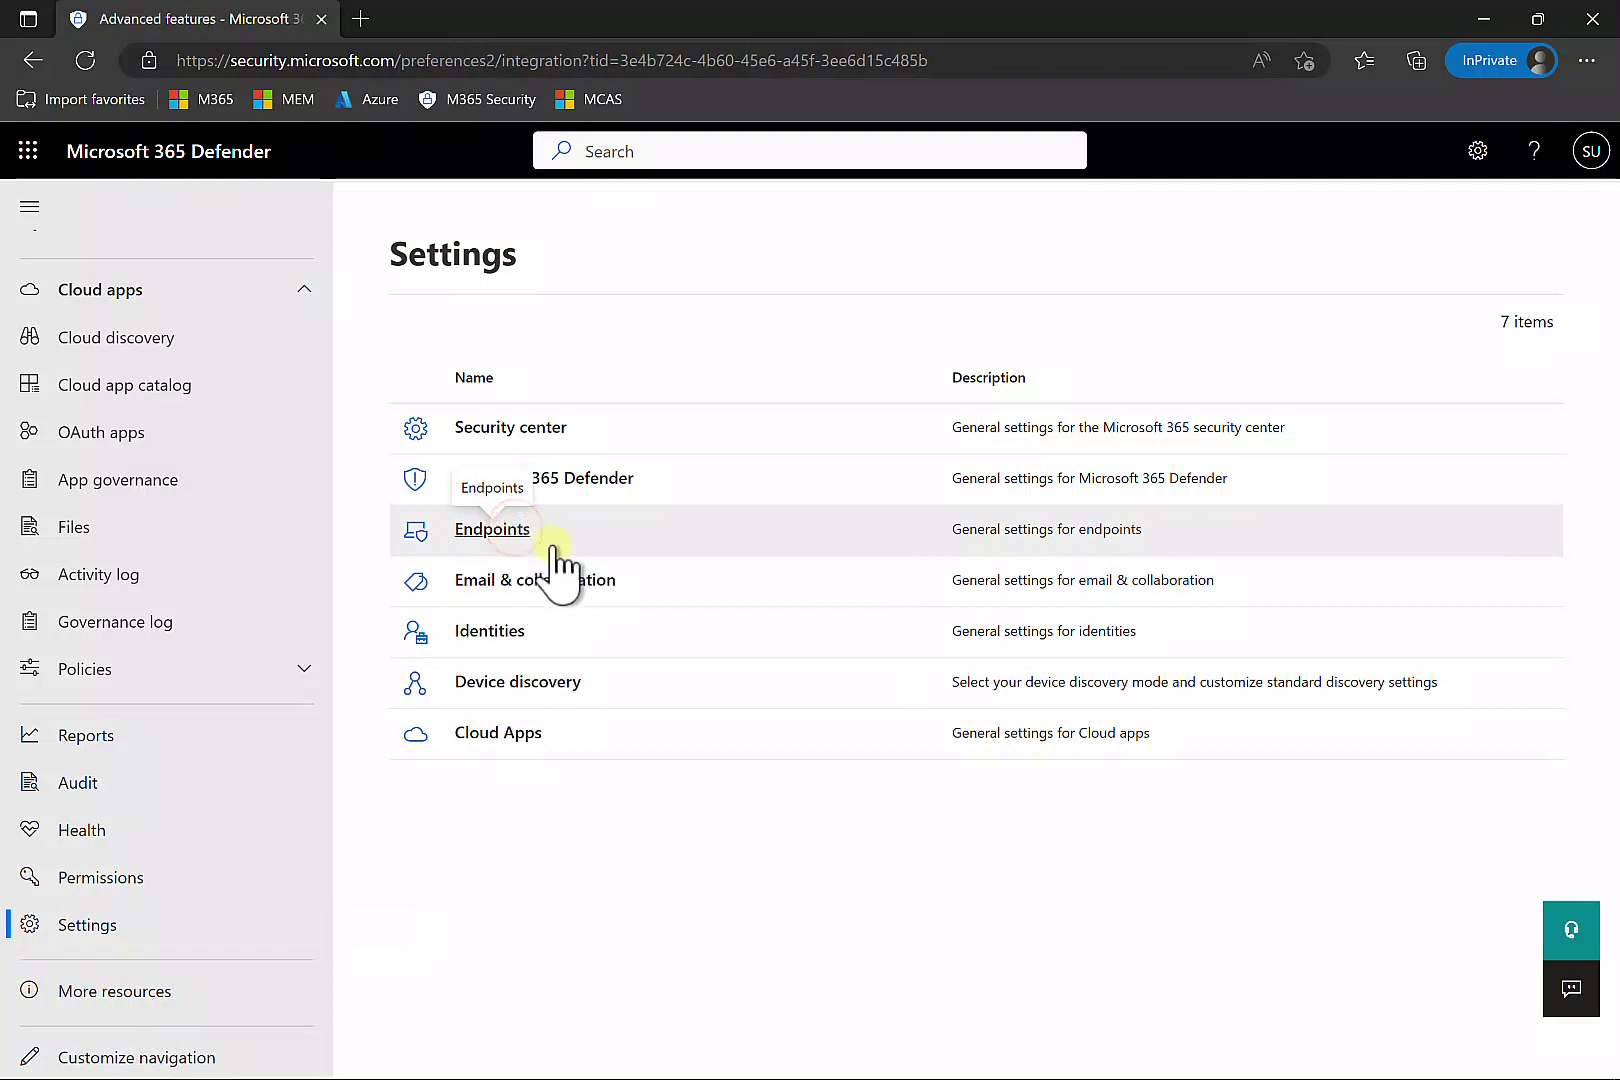
scroll(568, 795, "down", 3)
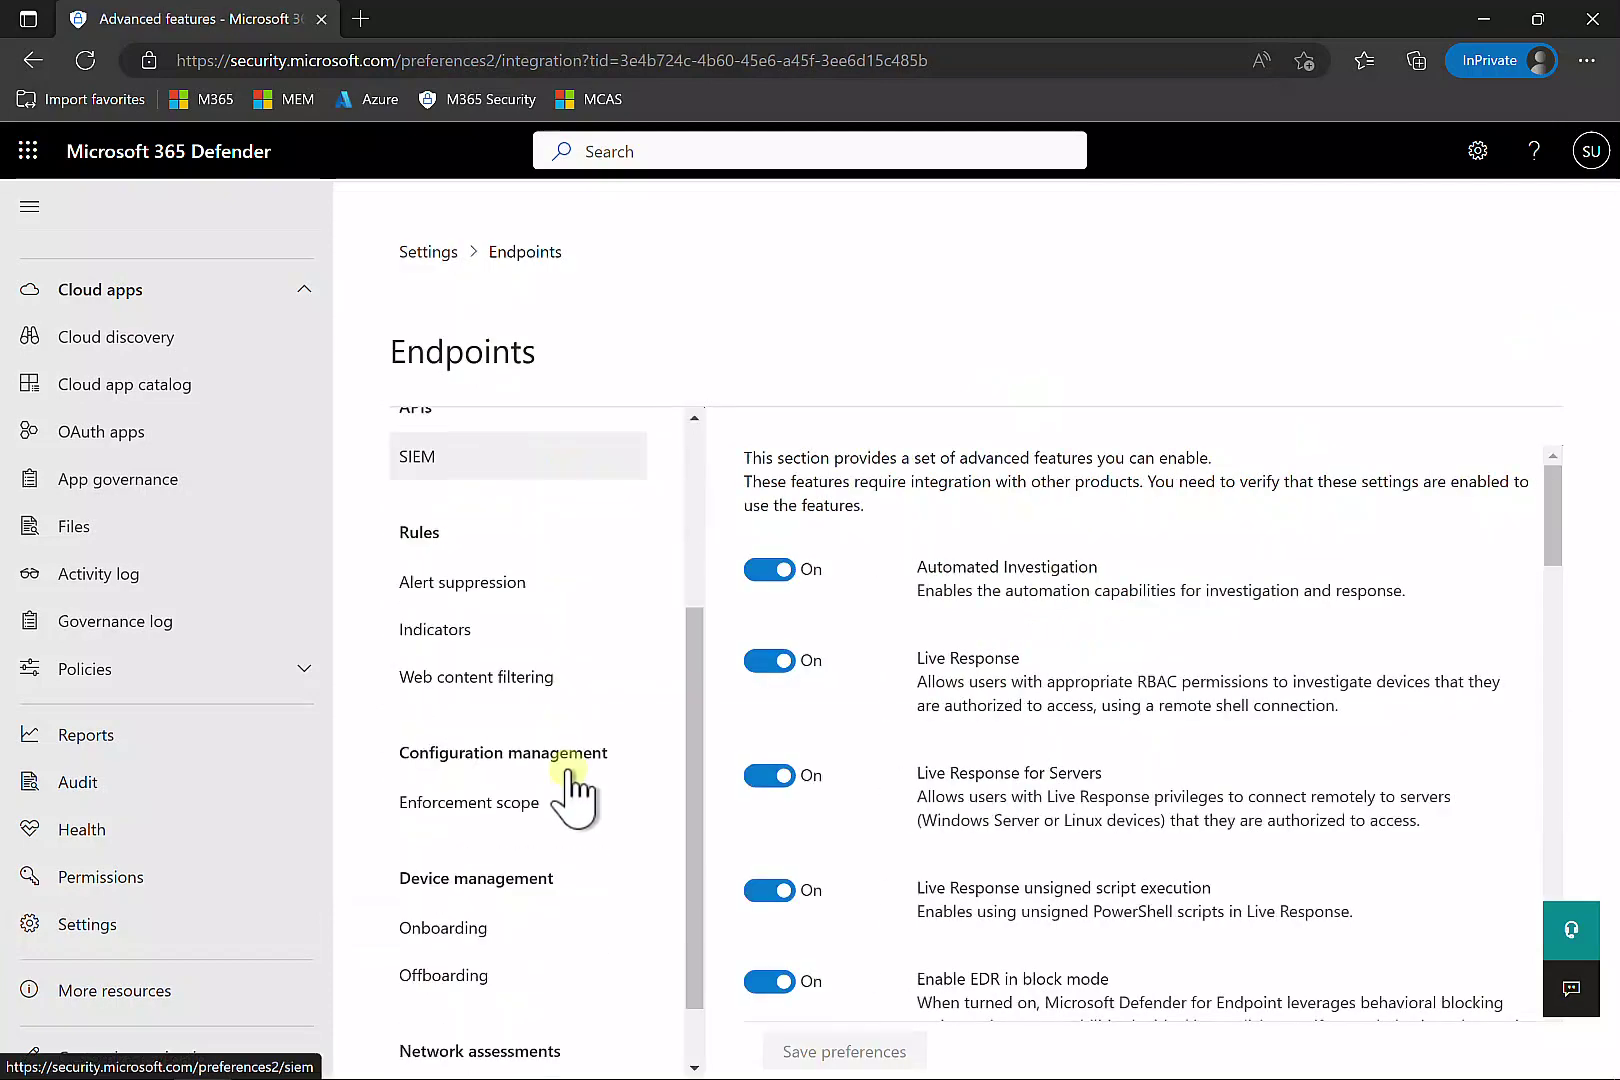
left_click(470, 640)
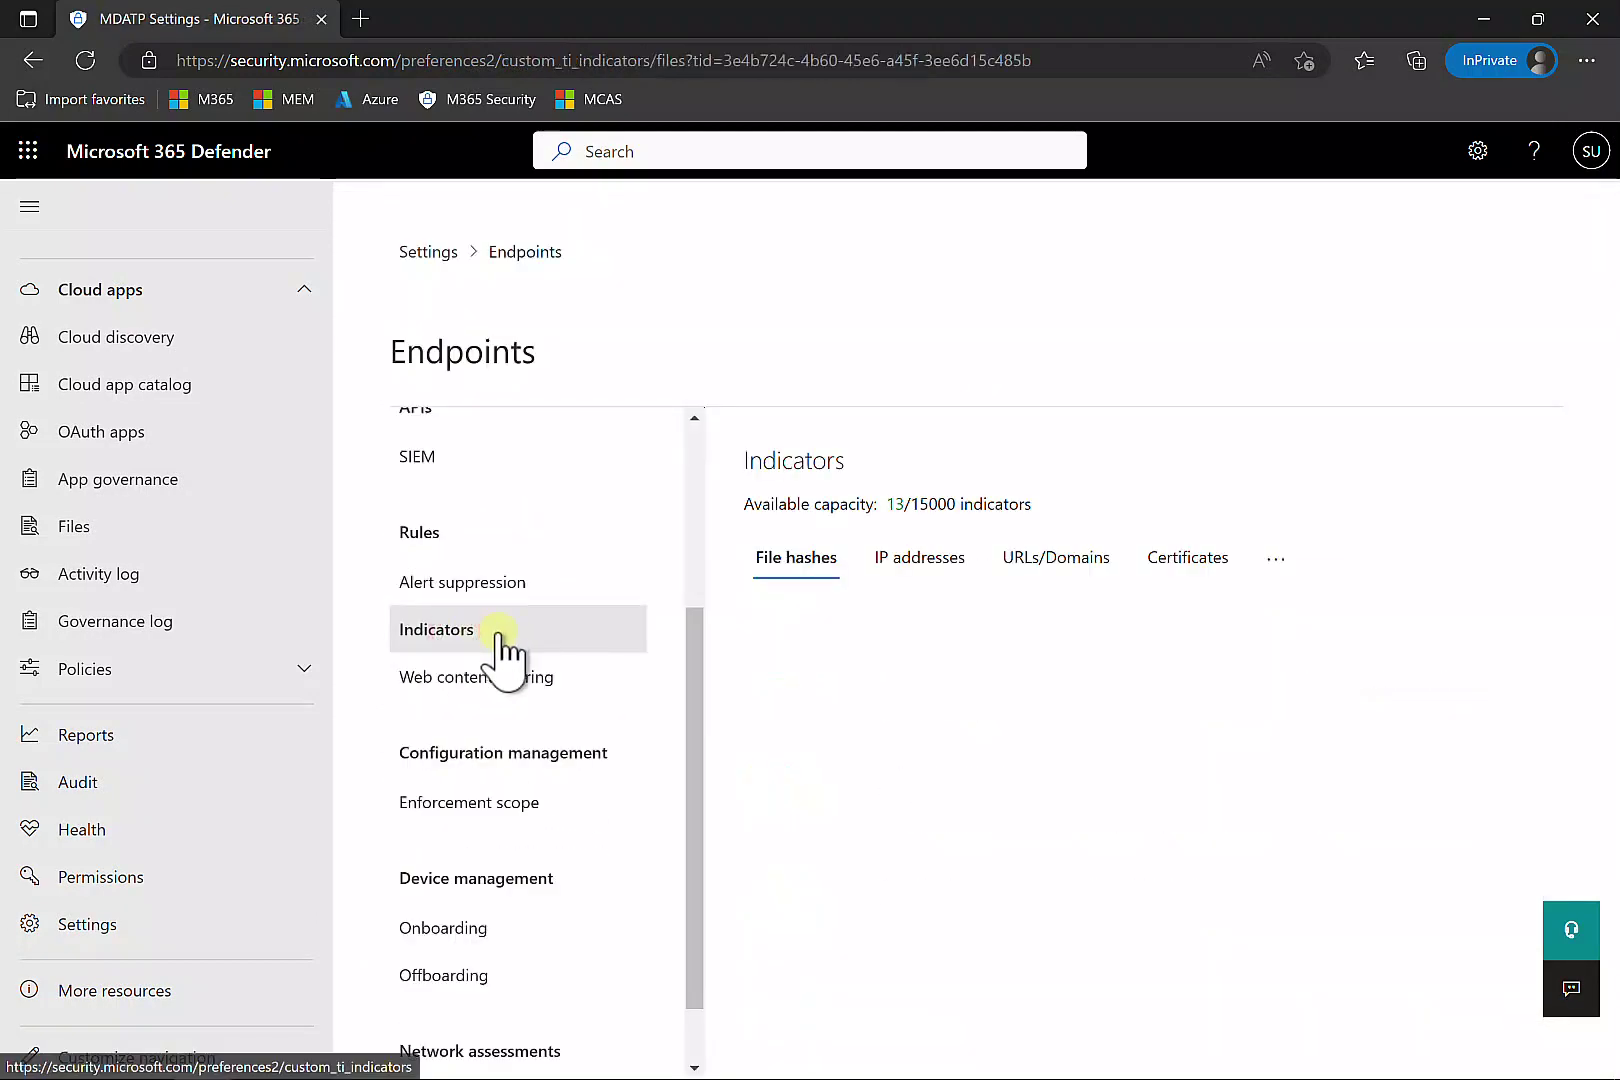
left_click(1030, 562)
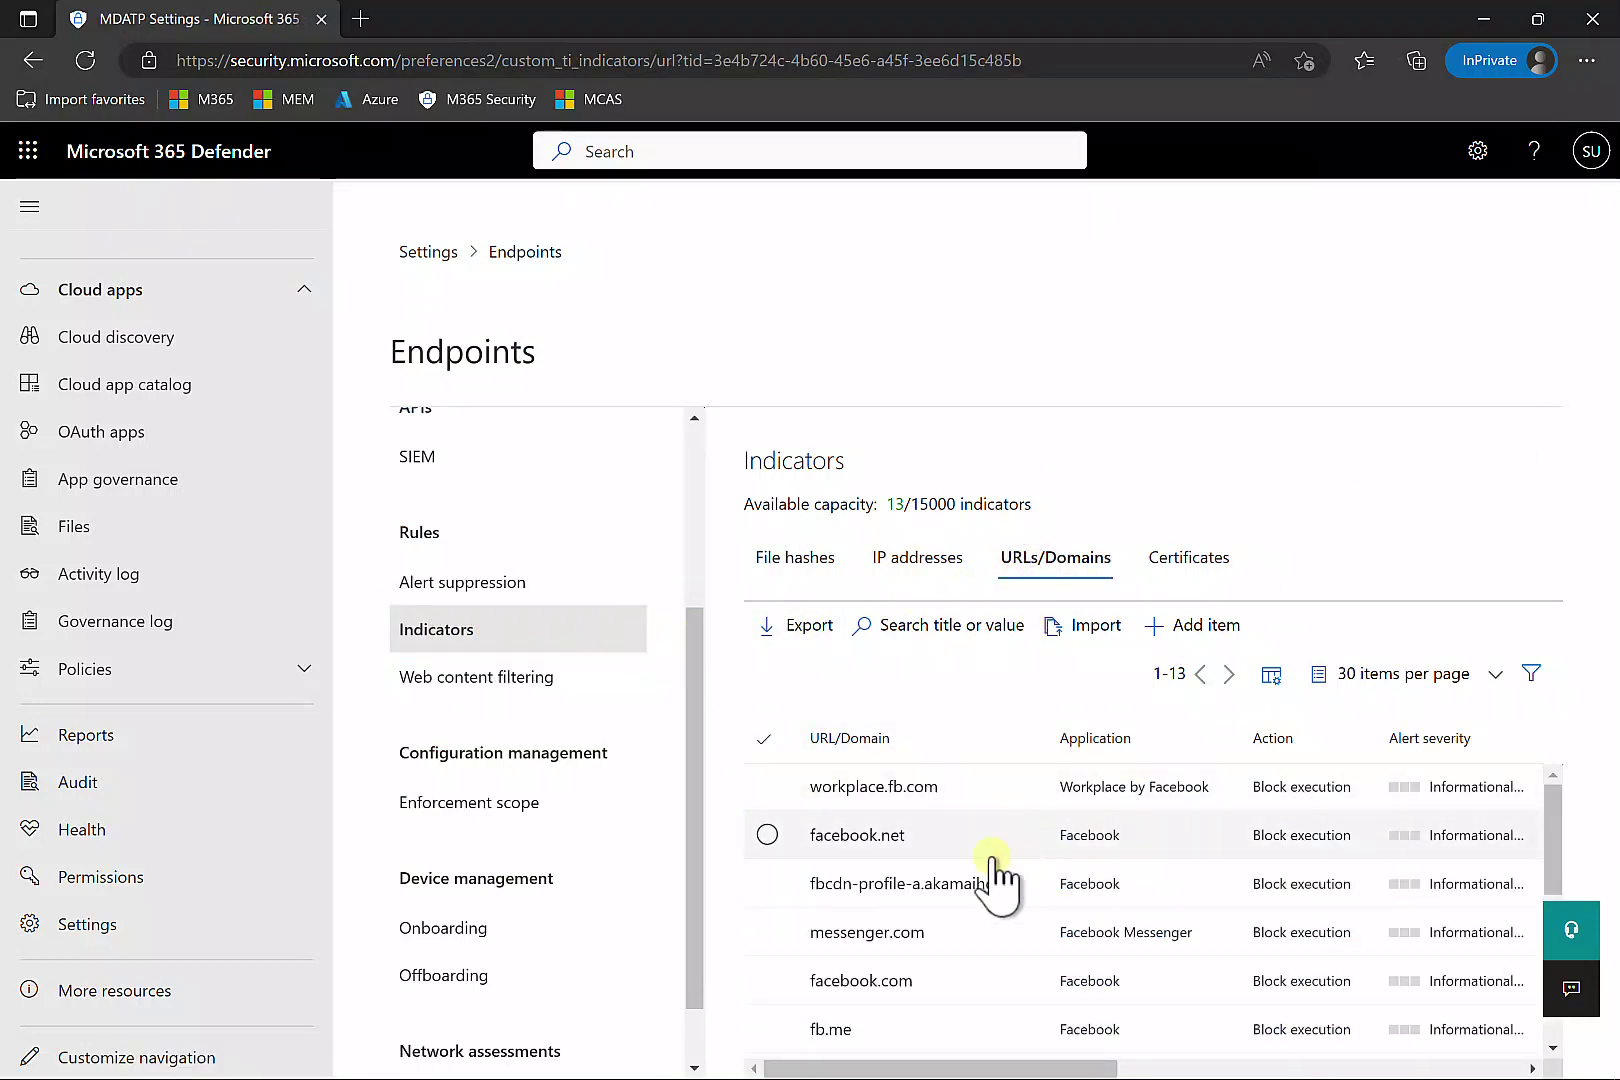
scroll(993, 878, "down", 1)
scroll(993, 875, "down", 3)
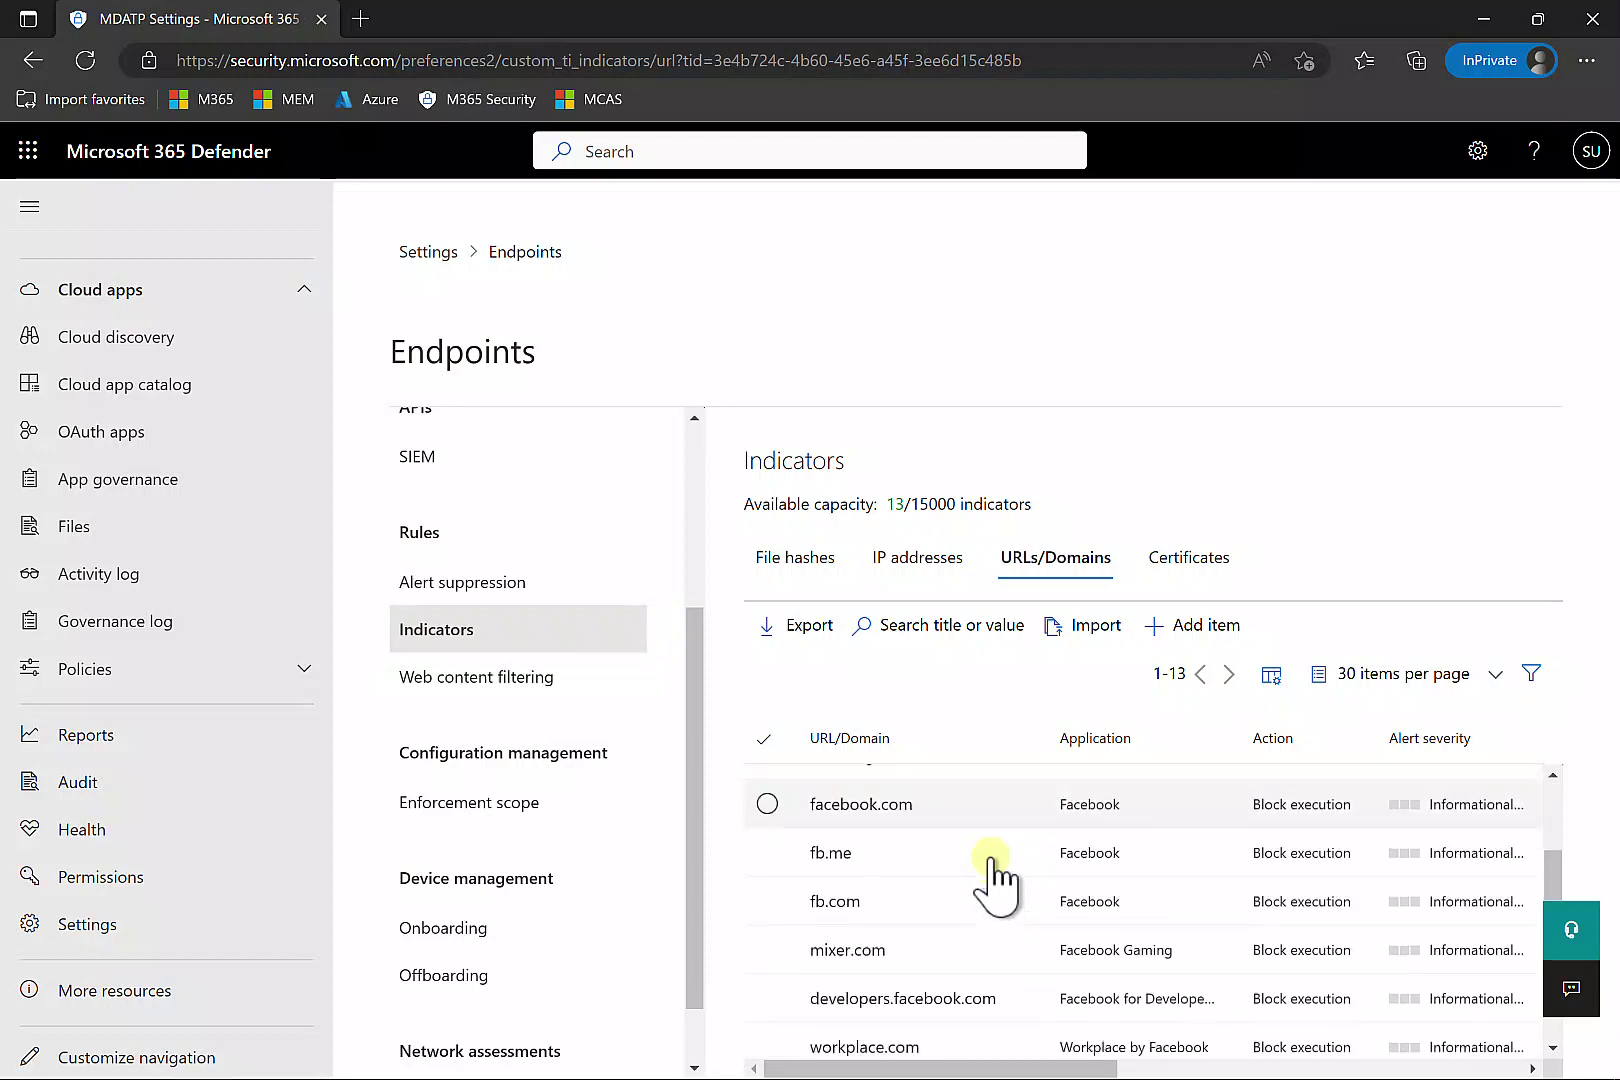
scroll(993, 878, "up", 4)
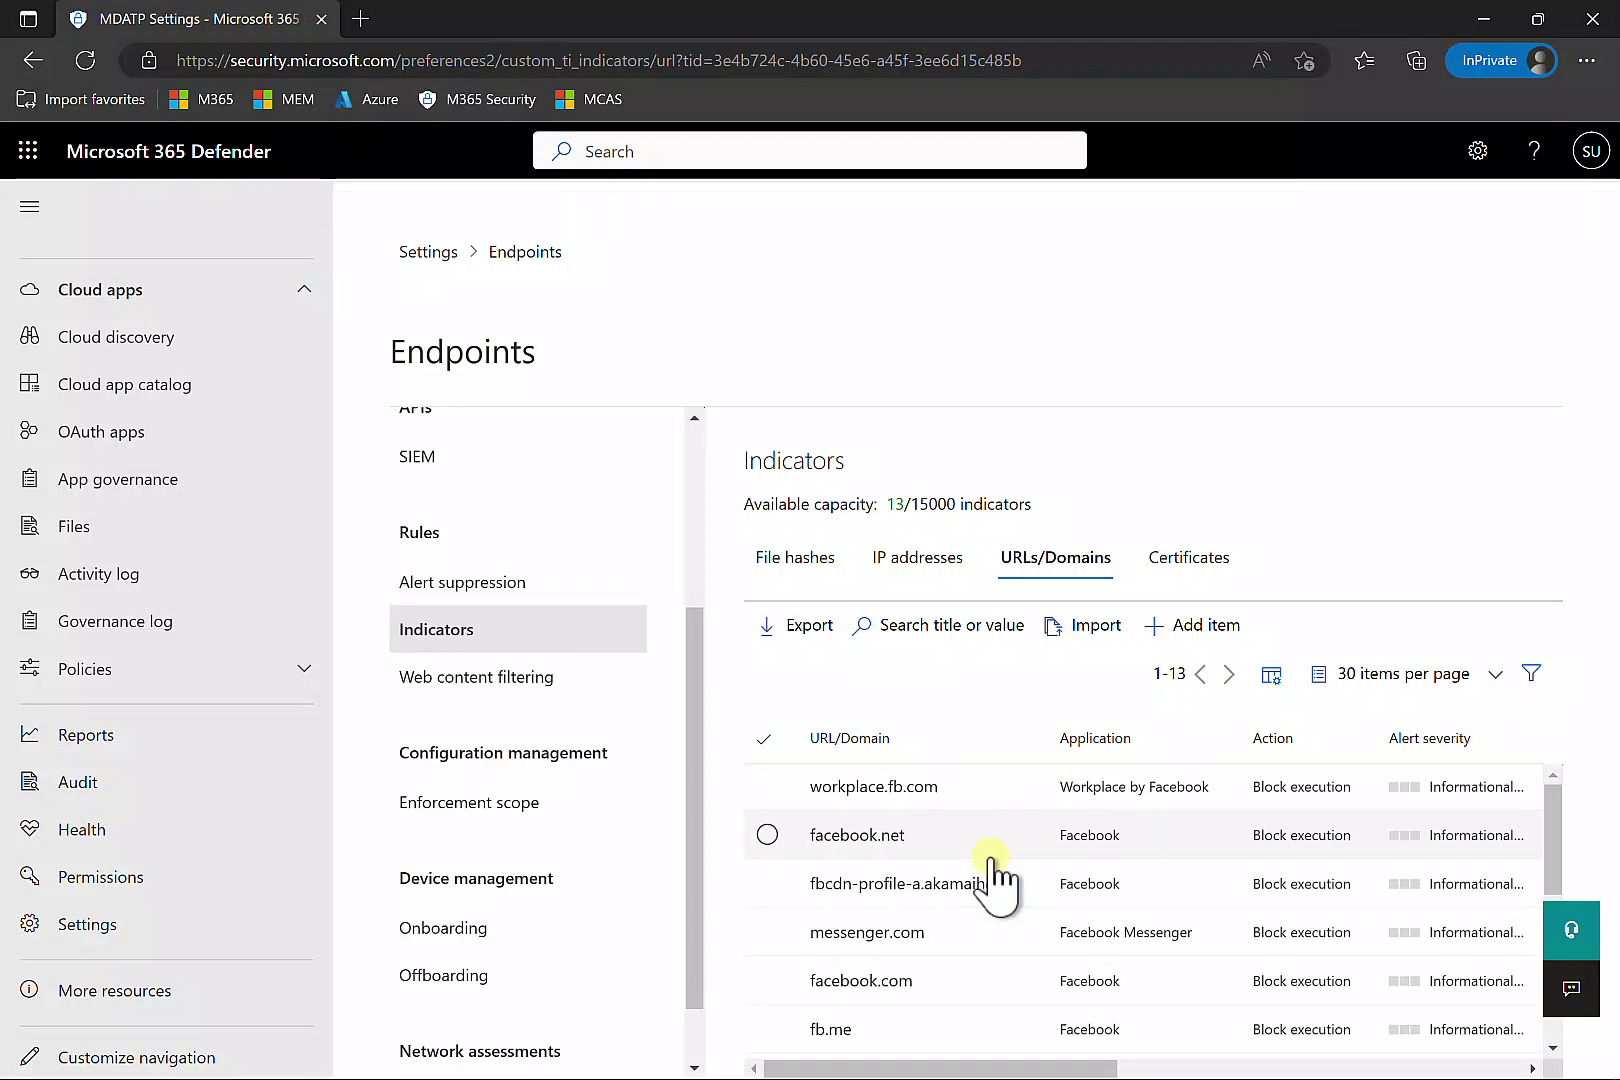
scroll(947, 833, "down", 2)
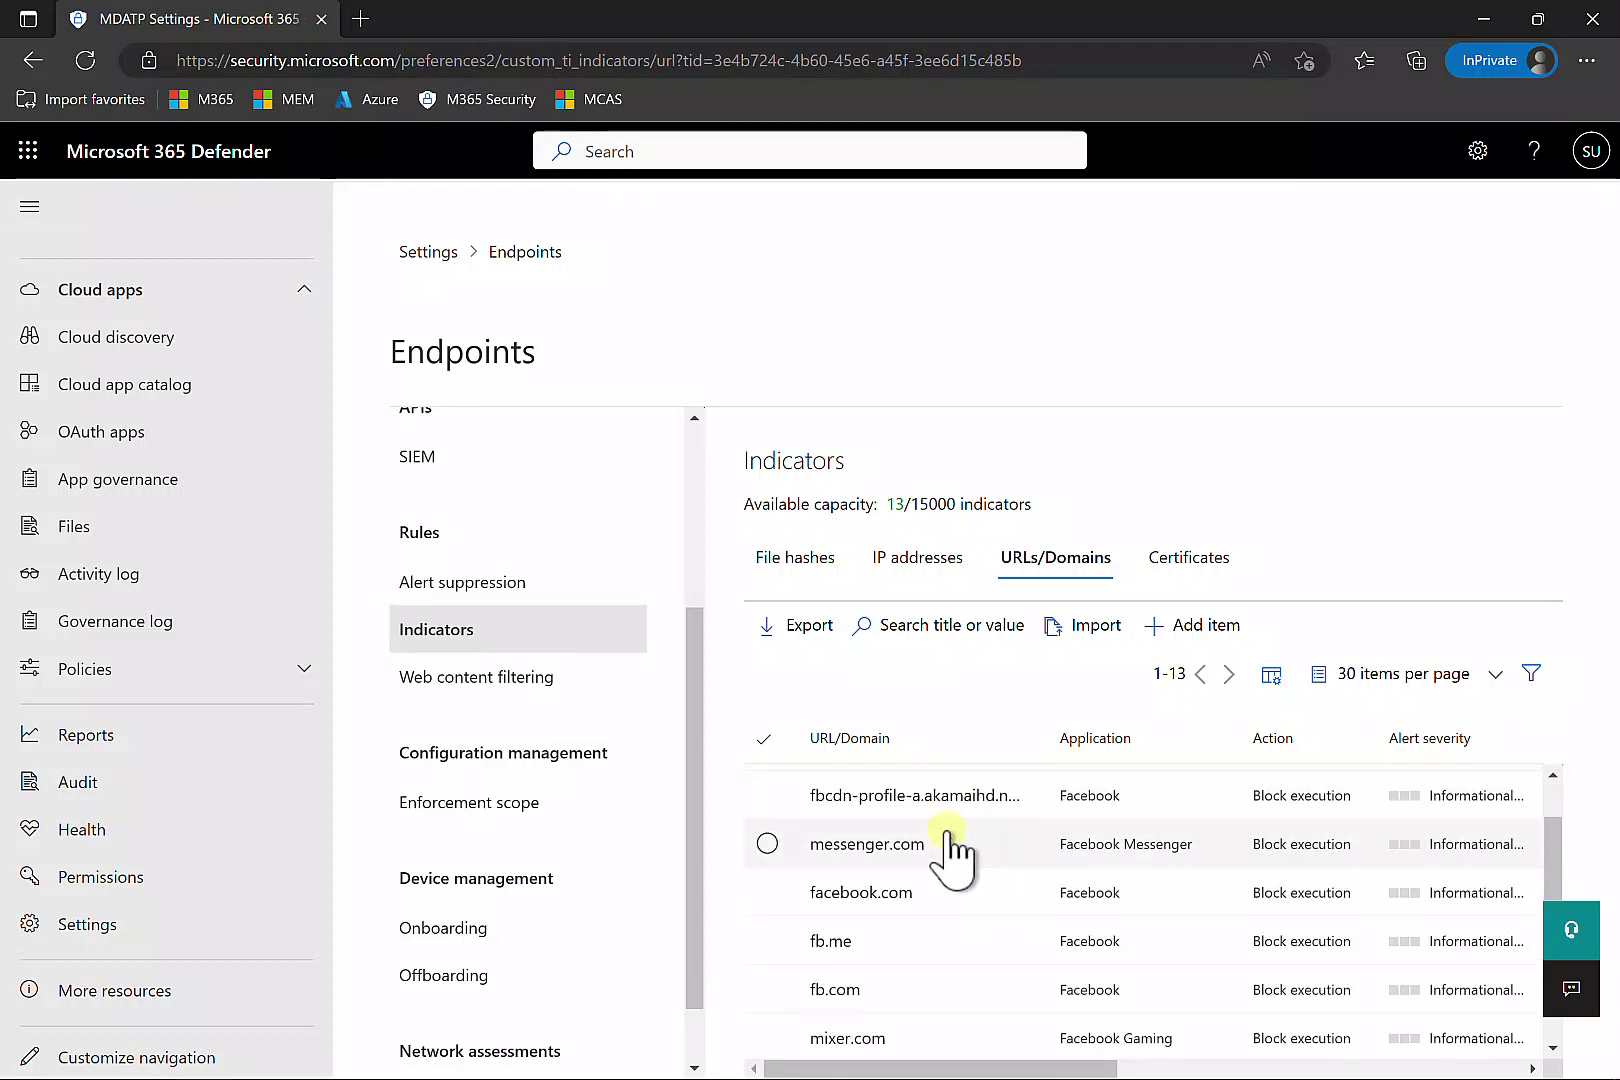
scroll(947, 840, "down", 2)
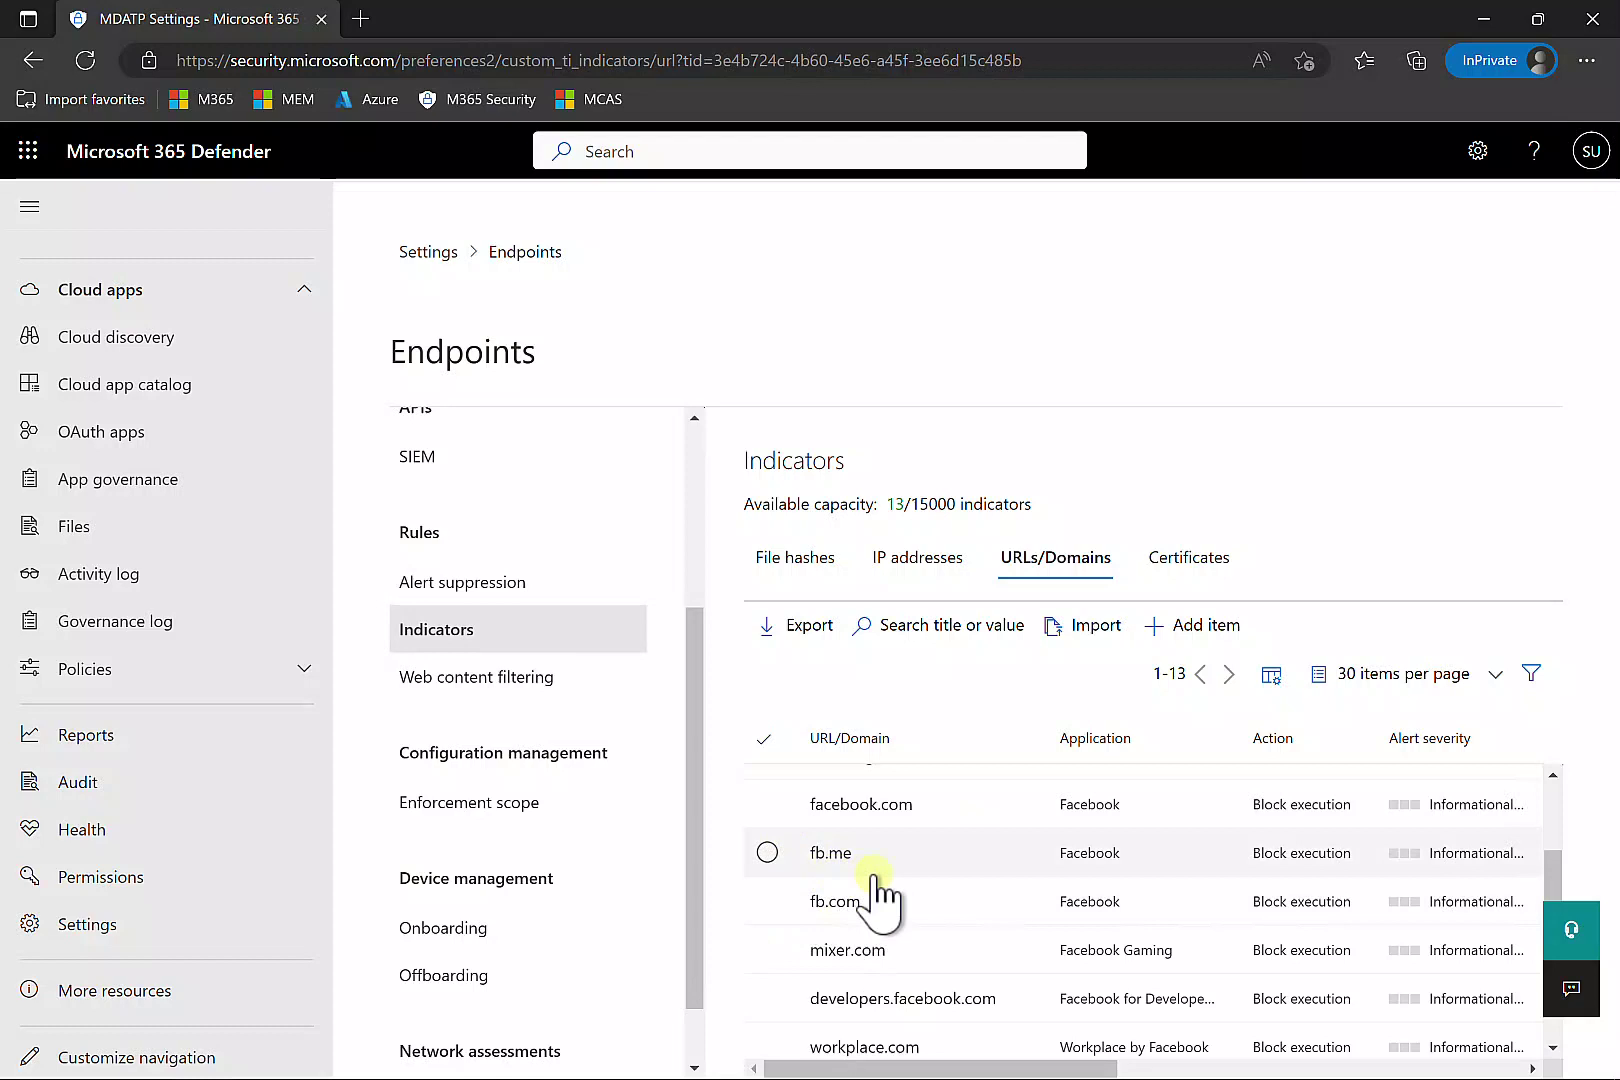
scroll(872, 880, "down", 4)
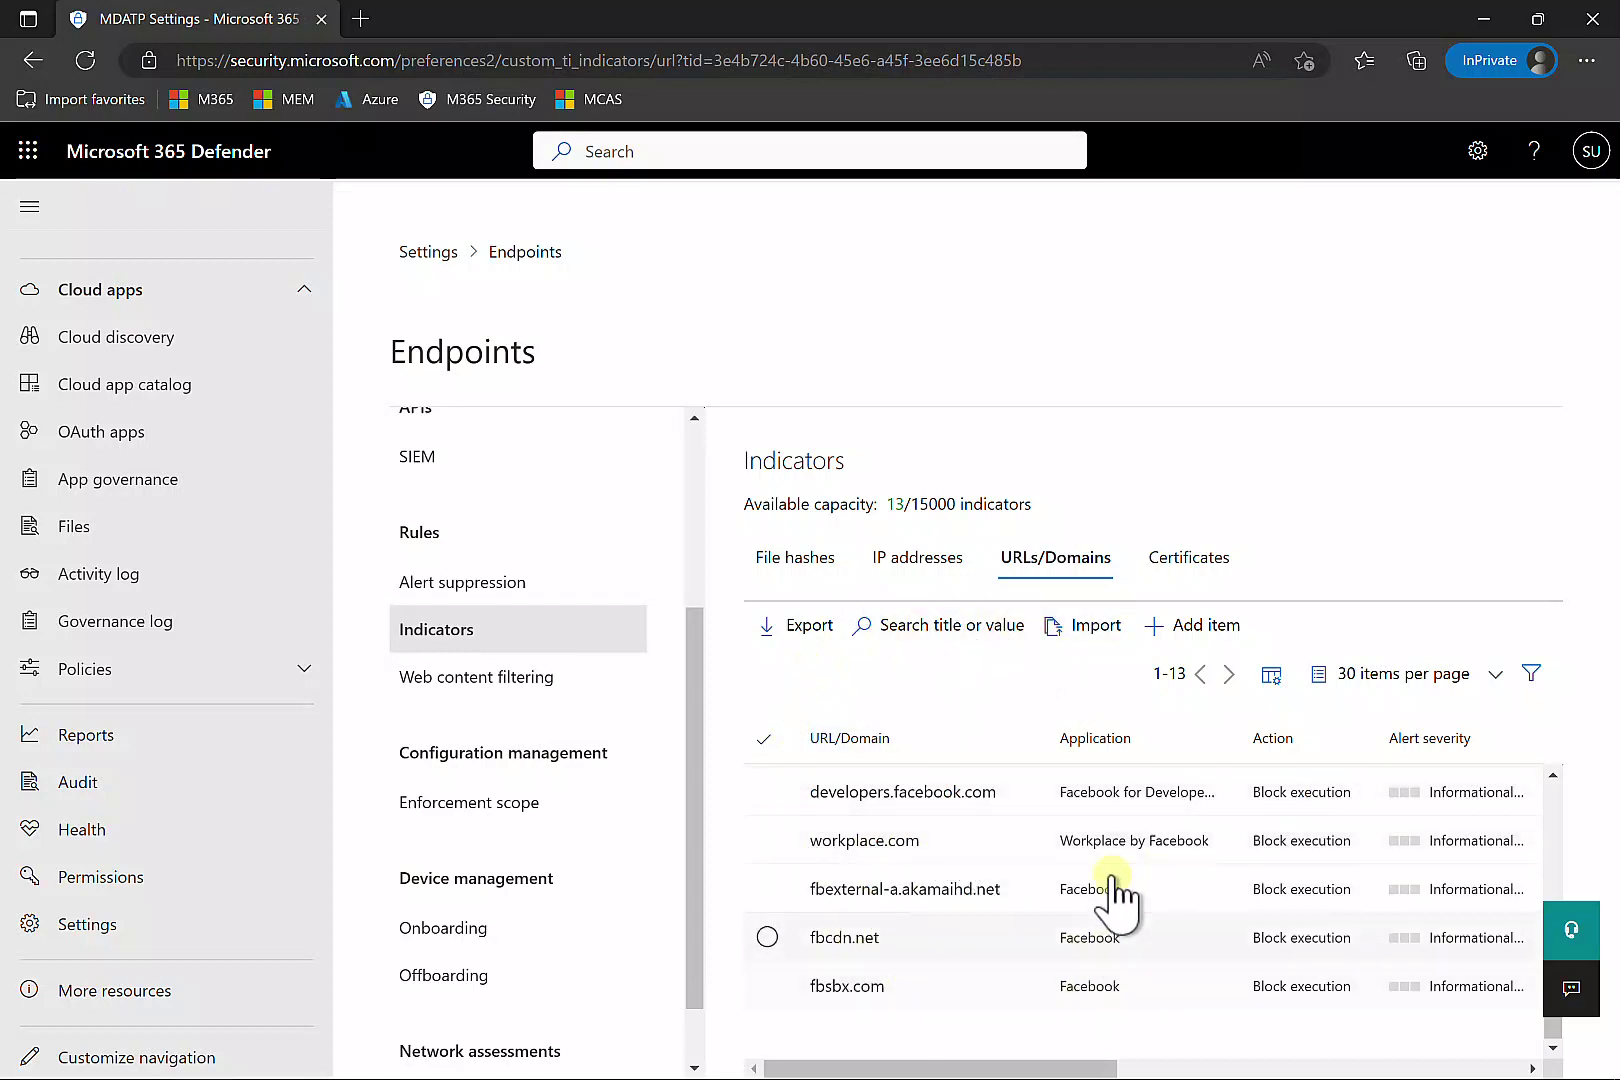
scroll(1110, 900, "up", 5)
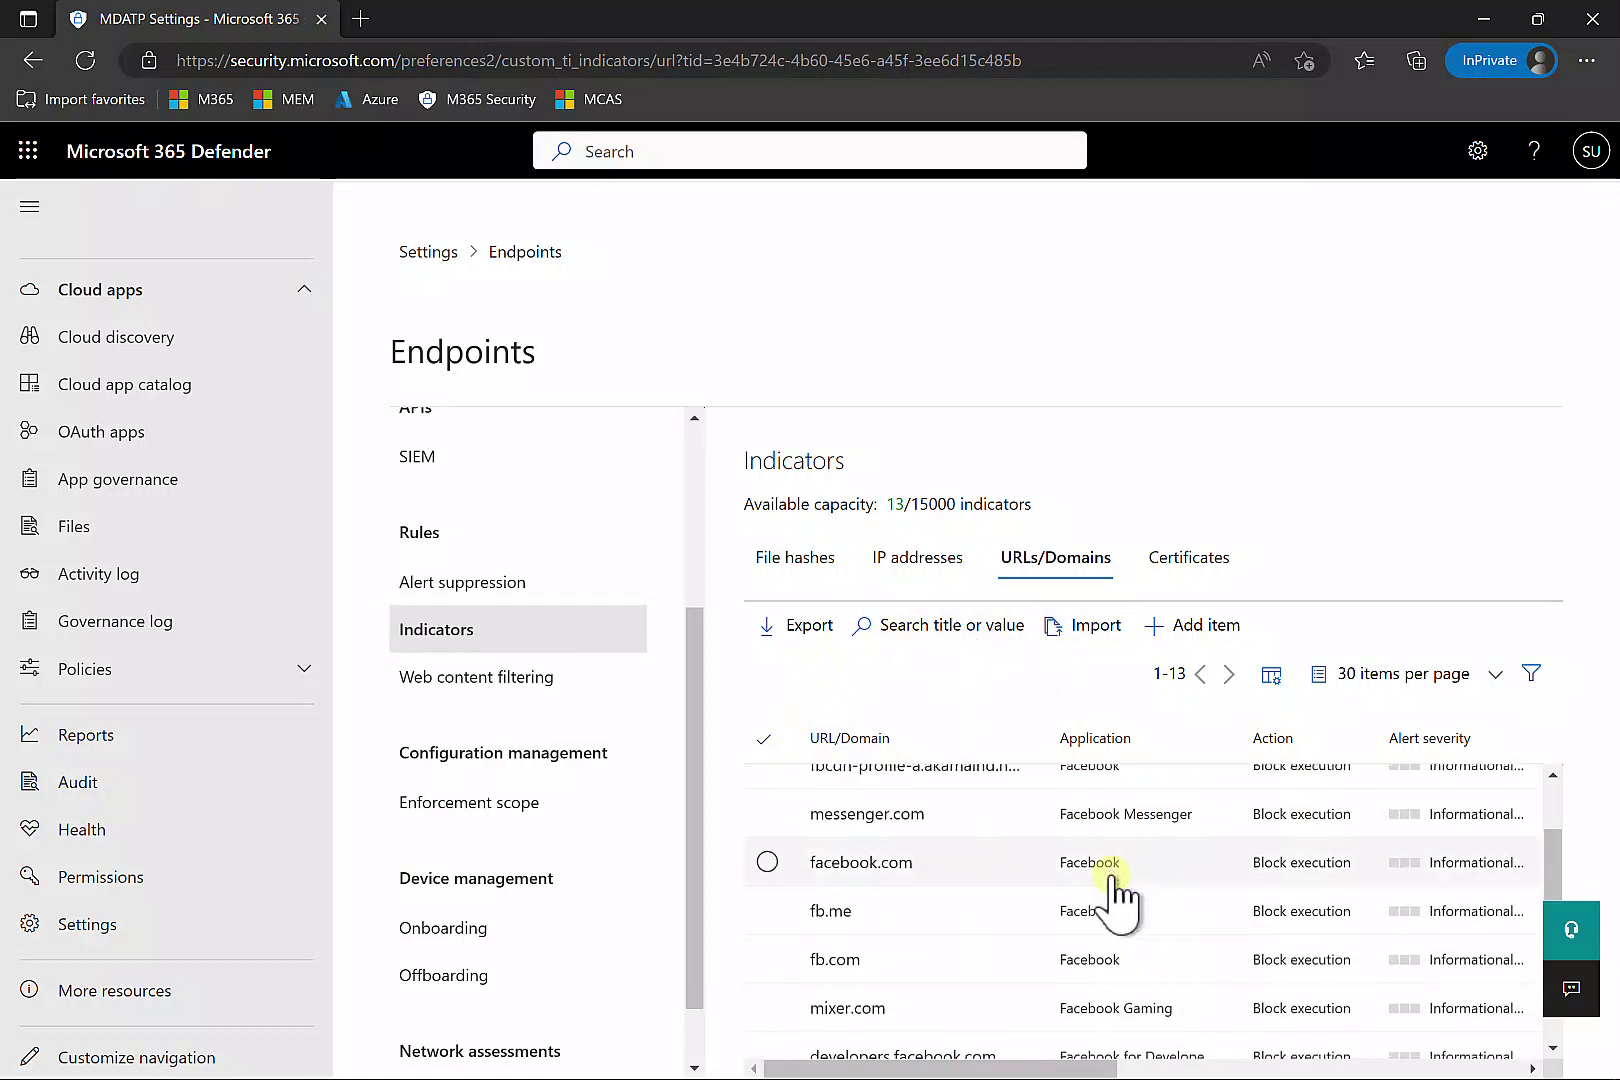
scroll(1060, 910, "up", 2)
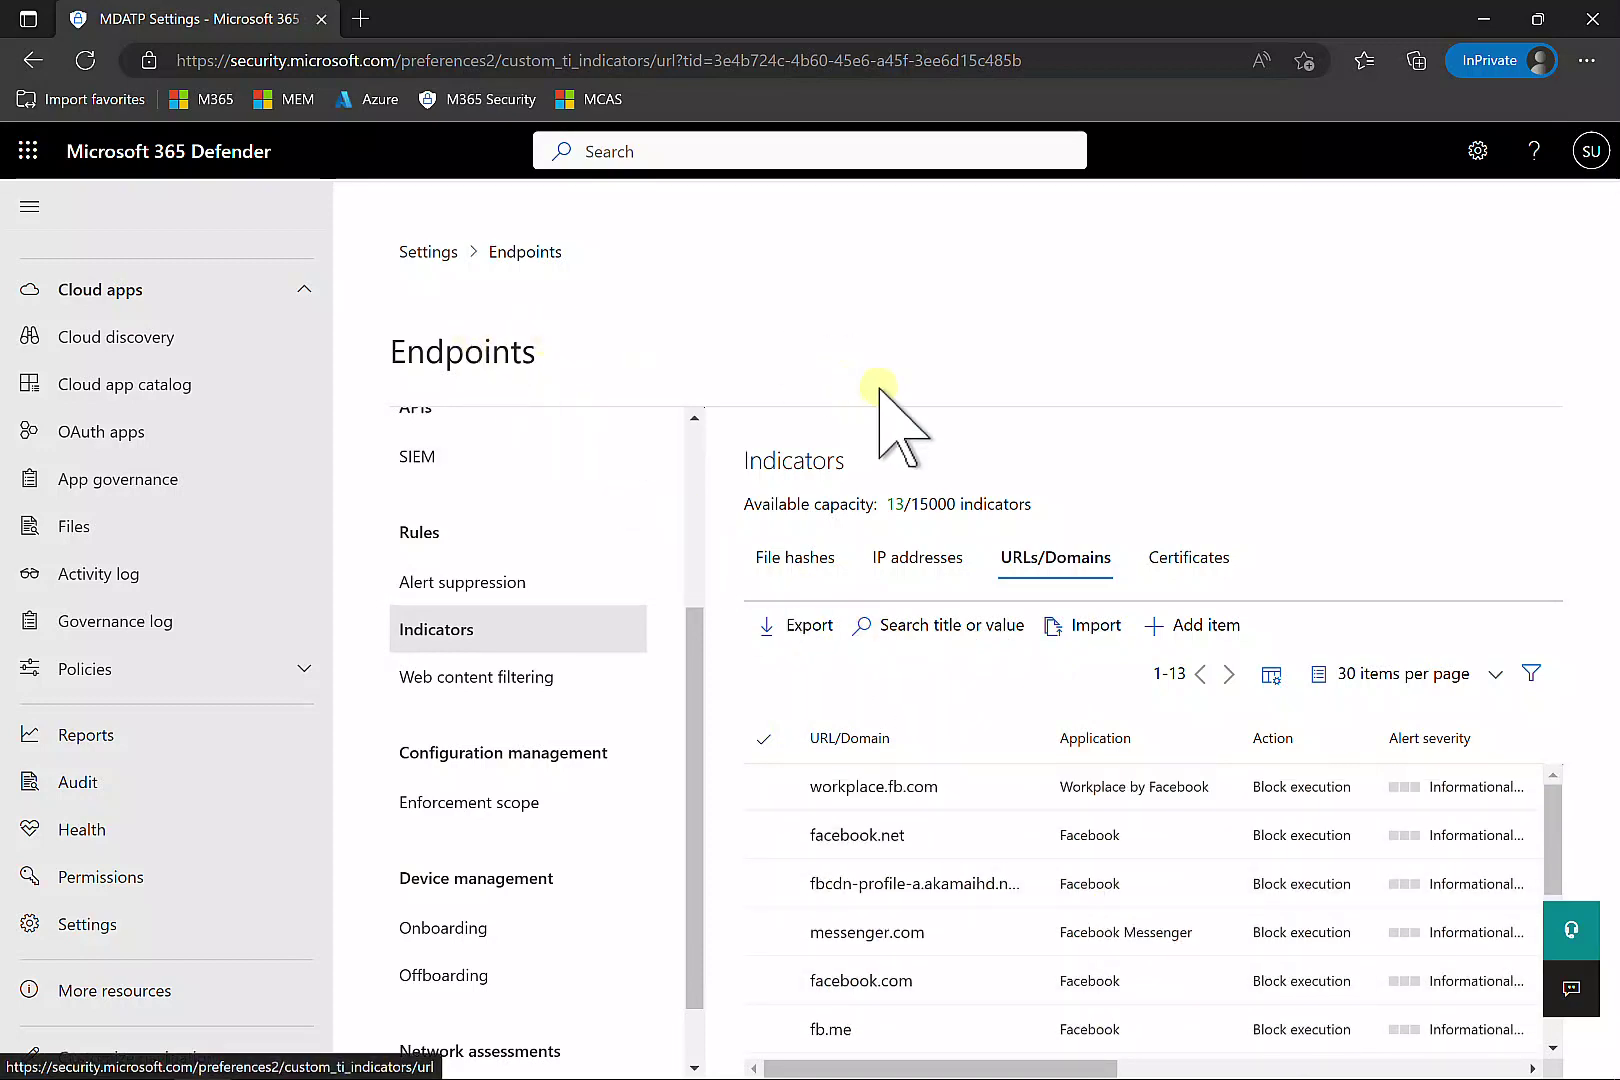
left_click(1483, 20)
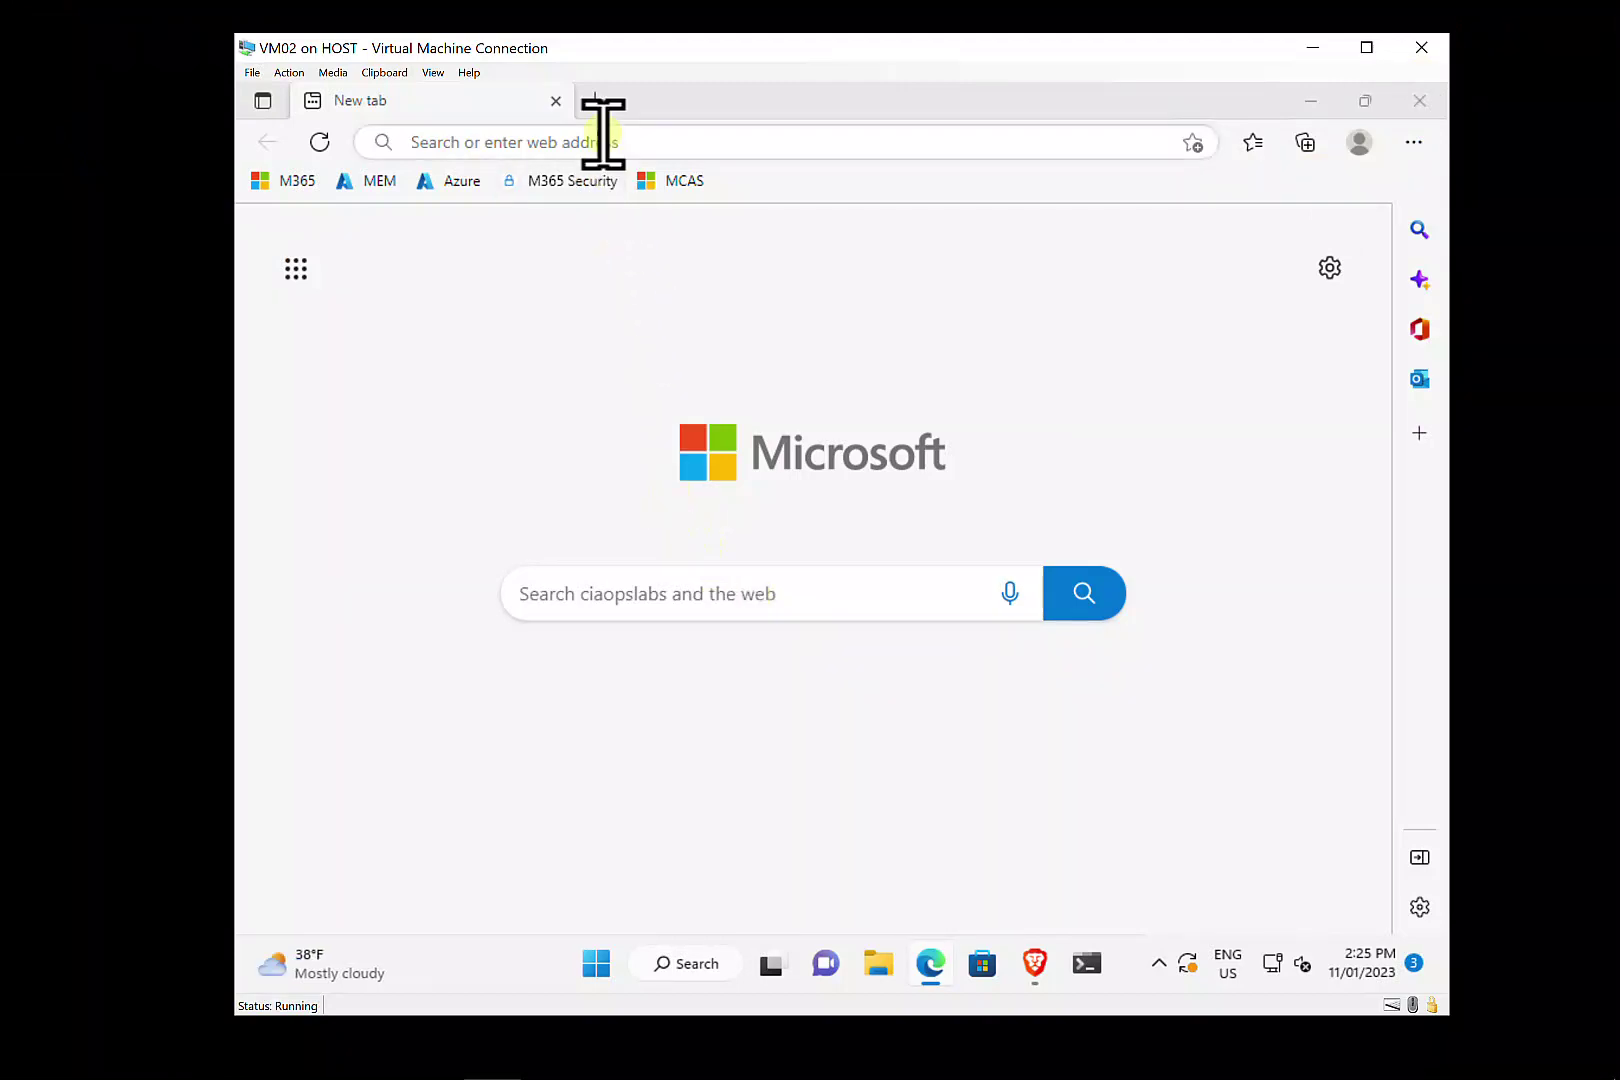
left_click(615, 142)
type("www.microsoft")
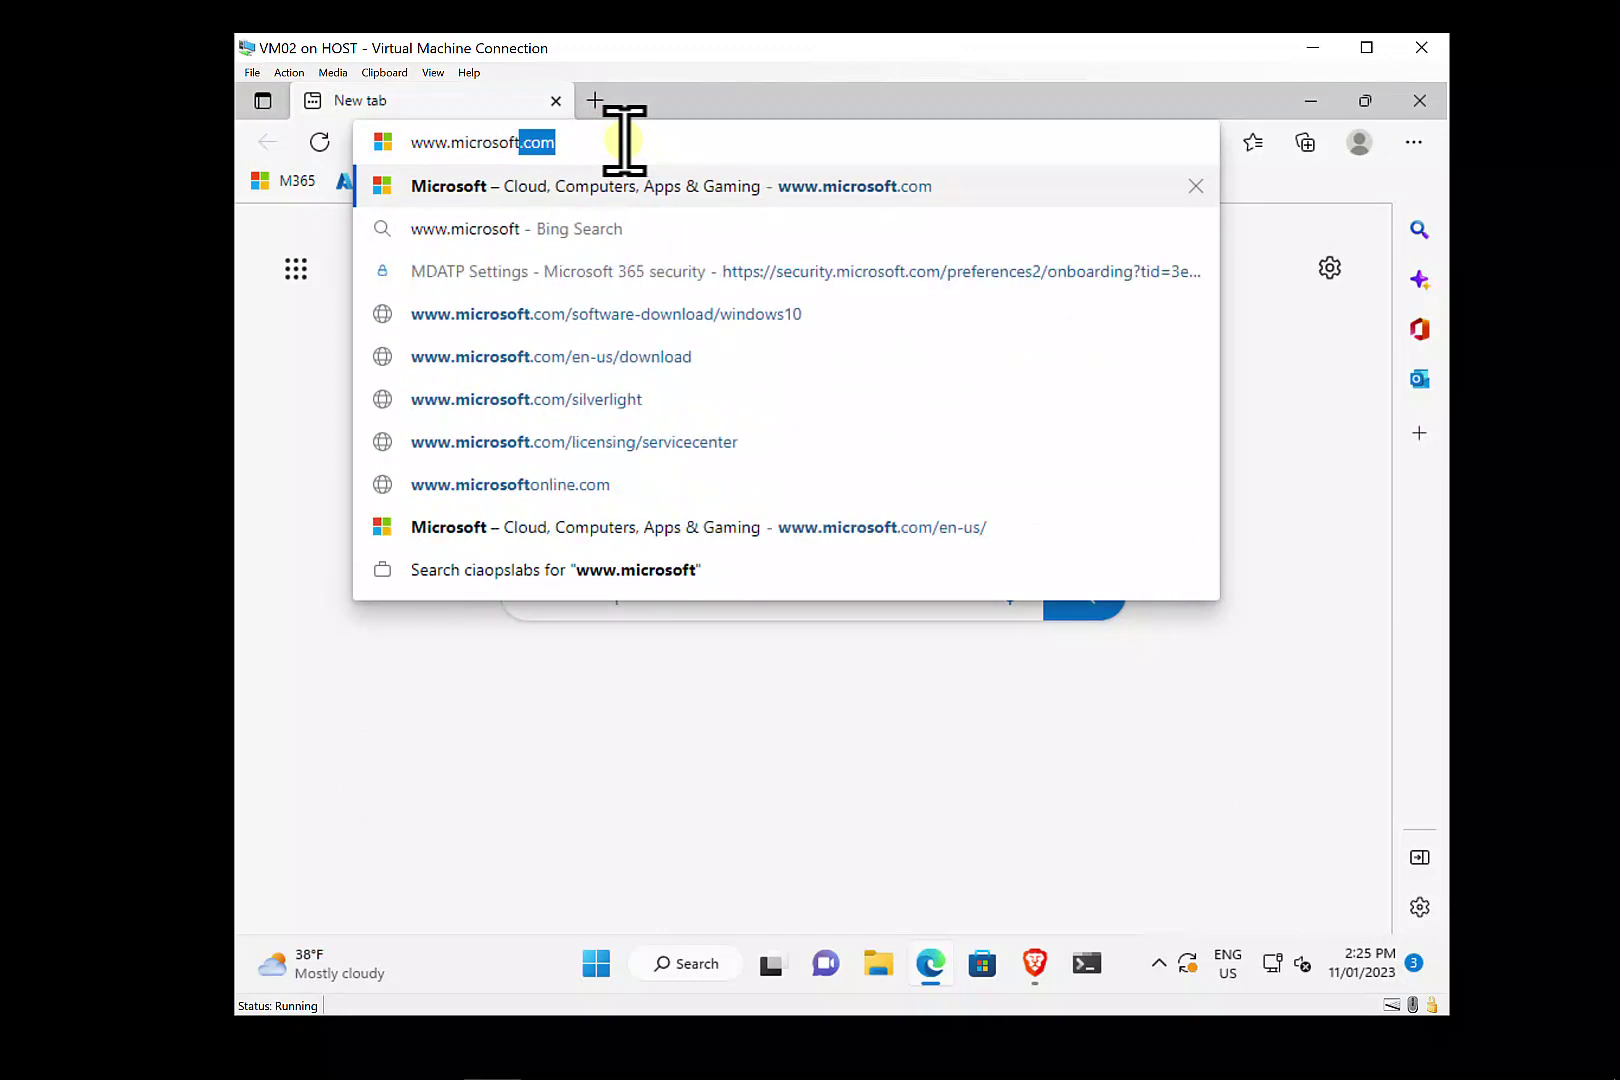
key("Return")
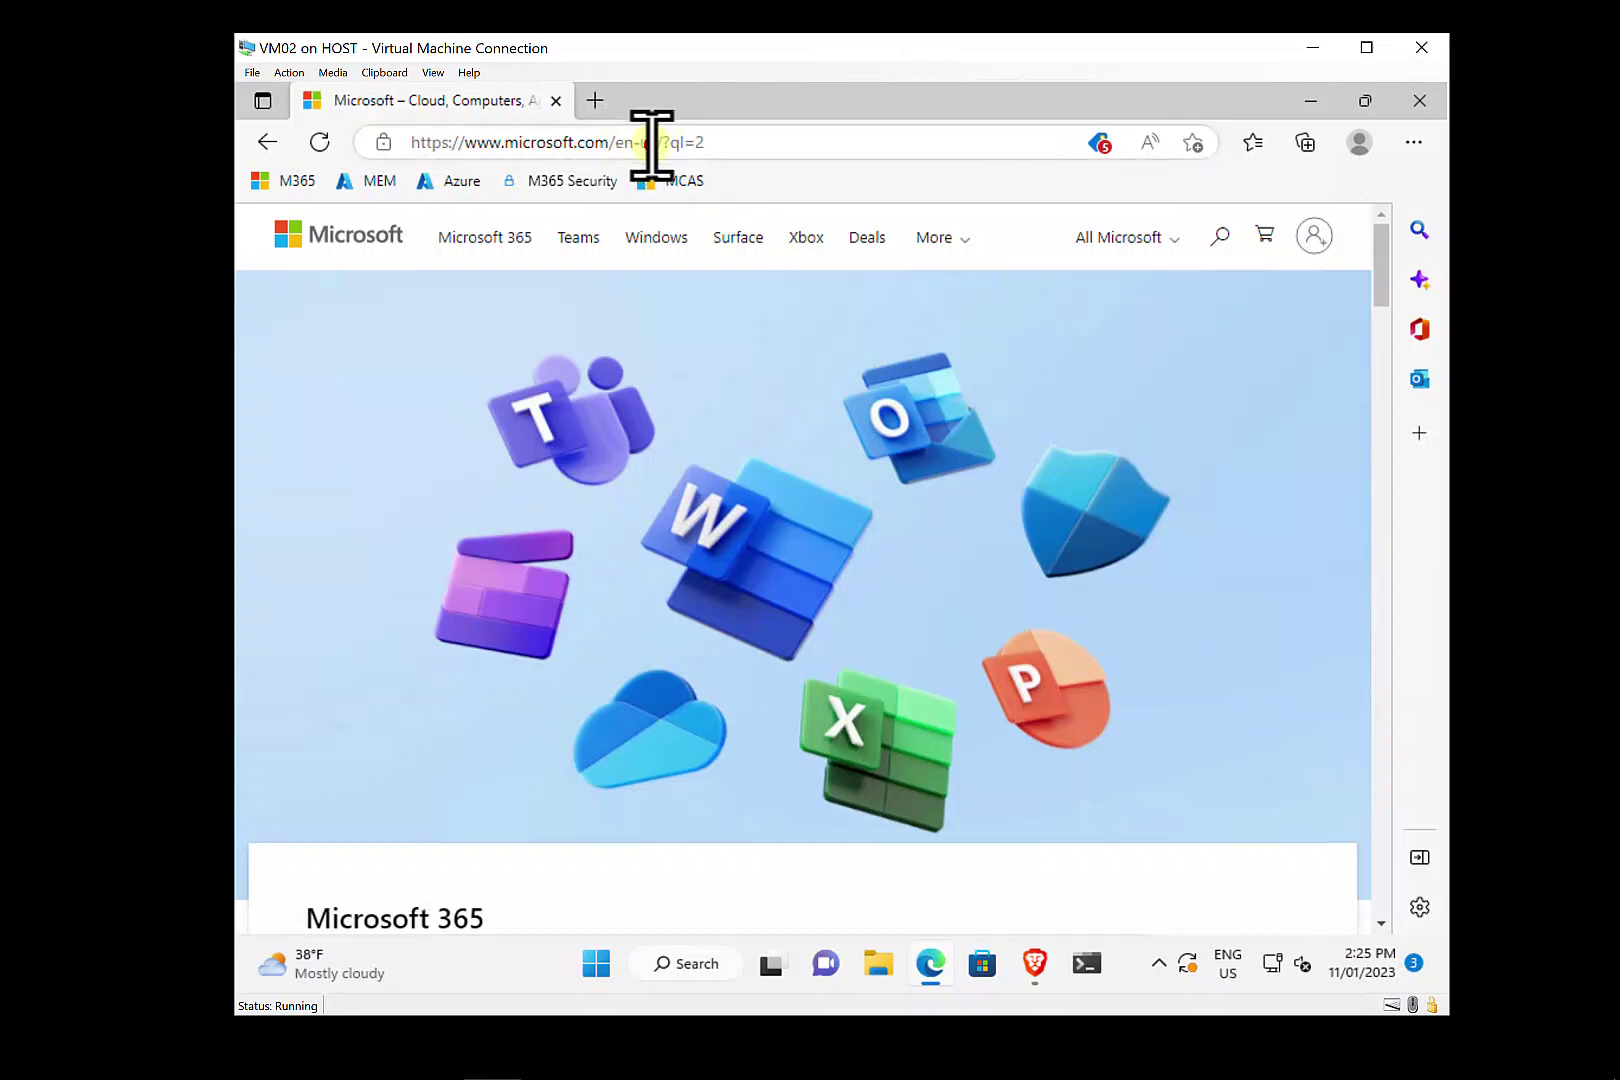
left_click(652, 142)
type("www.facebook.com")
key("Return")
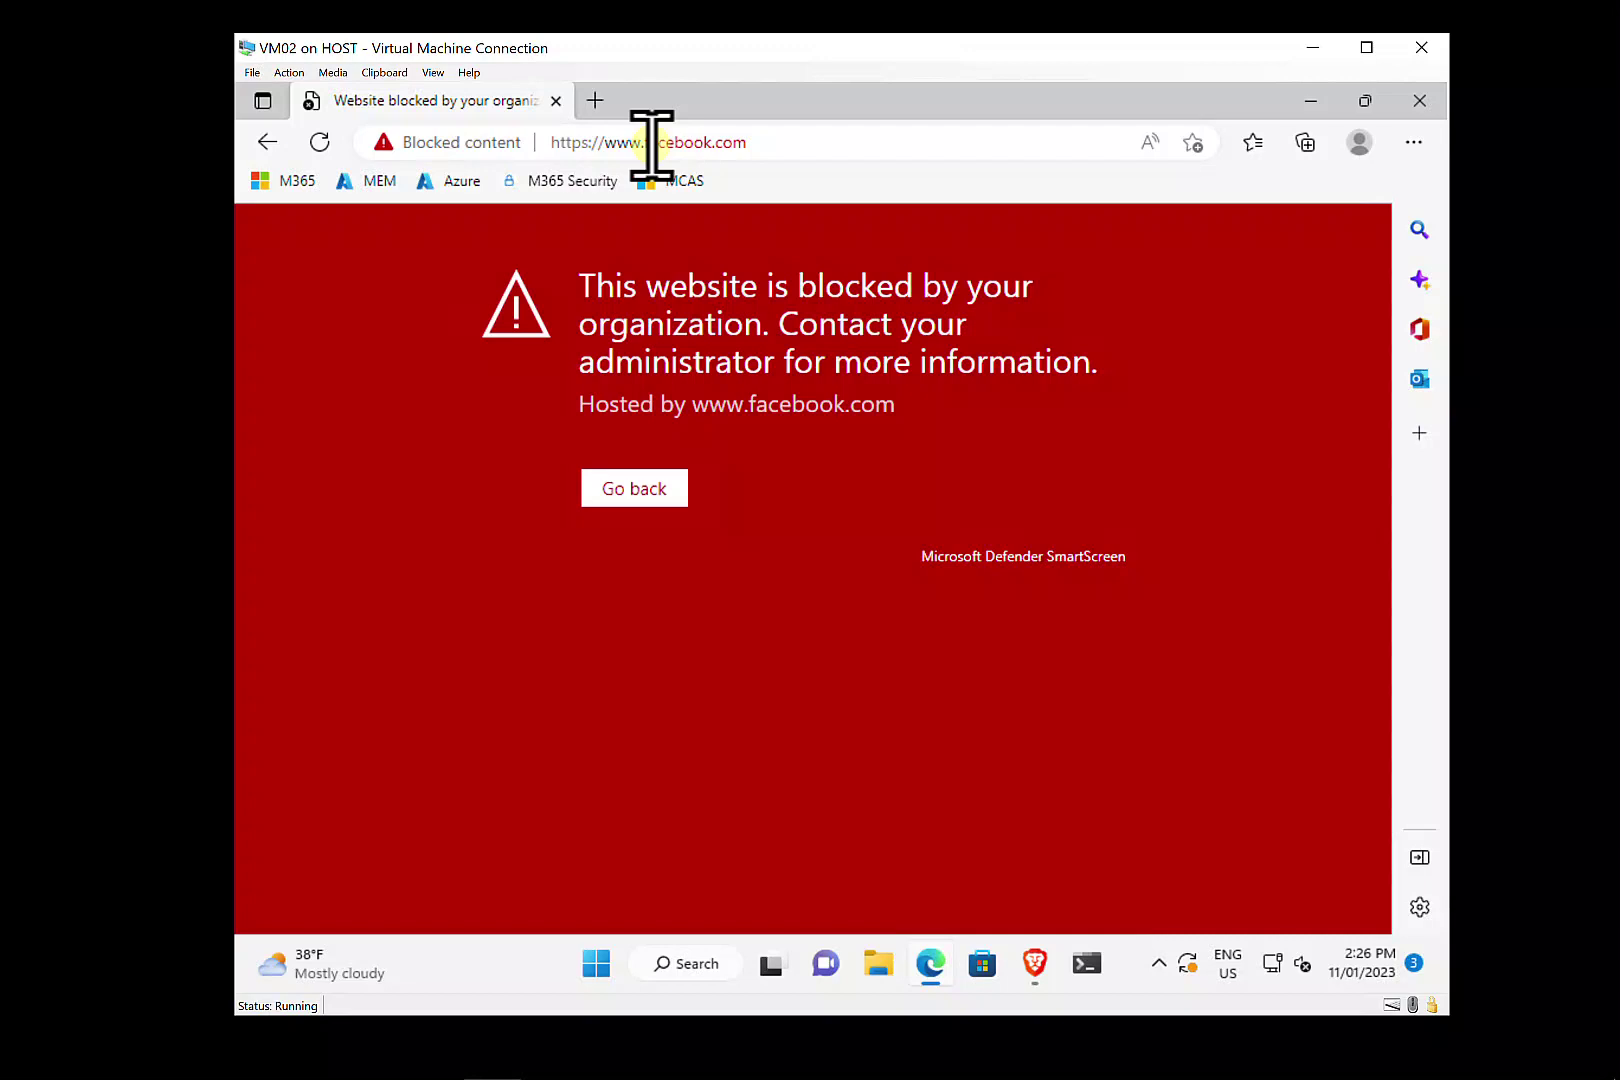
left_click(1036, 965)
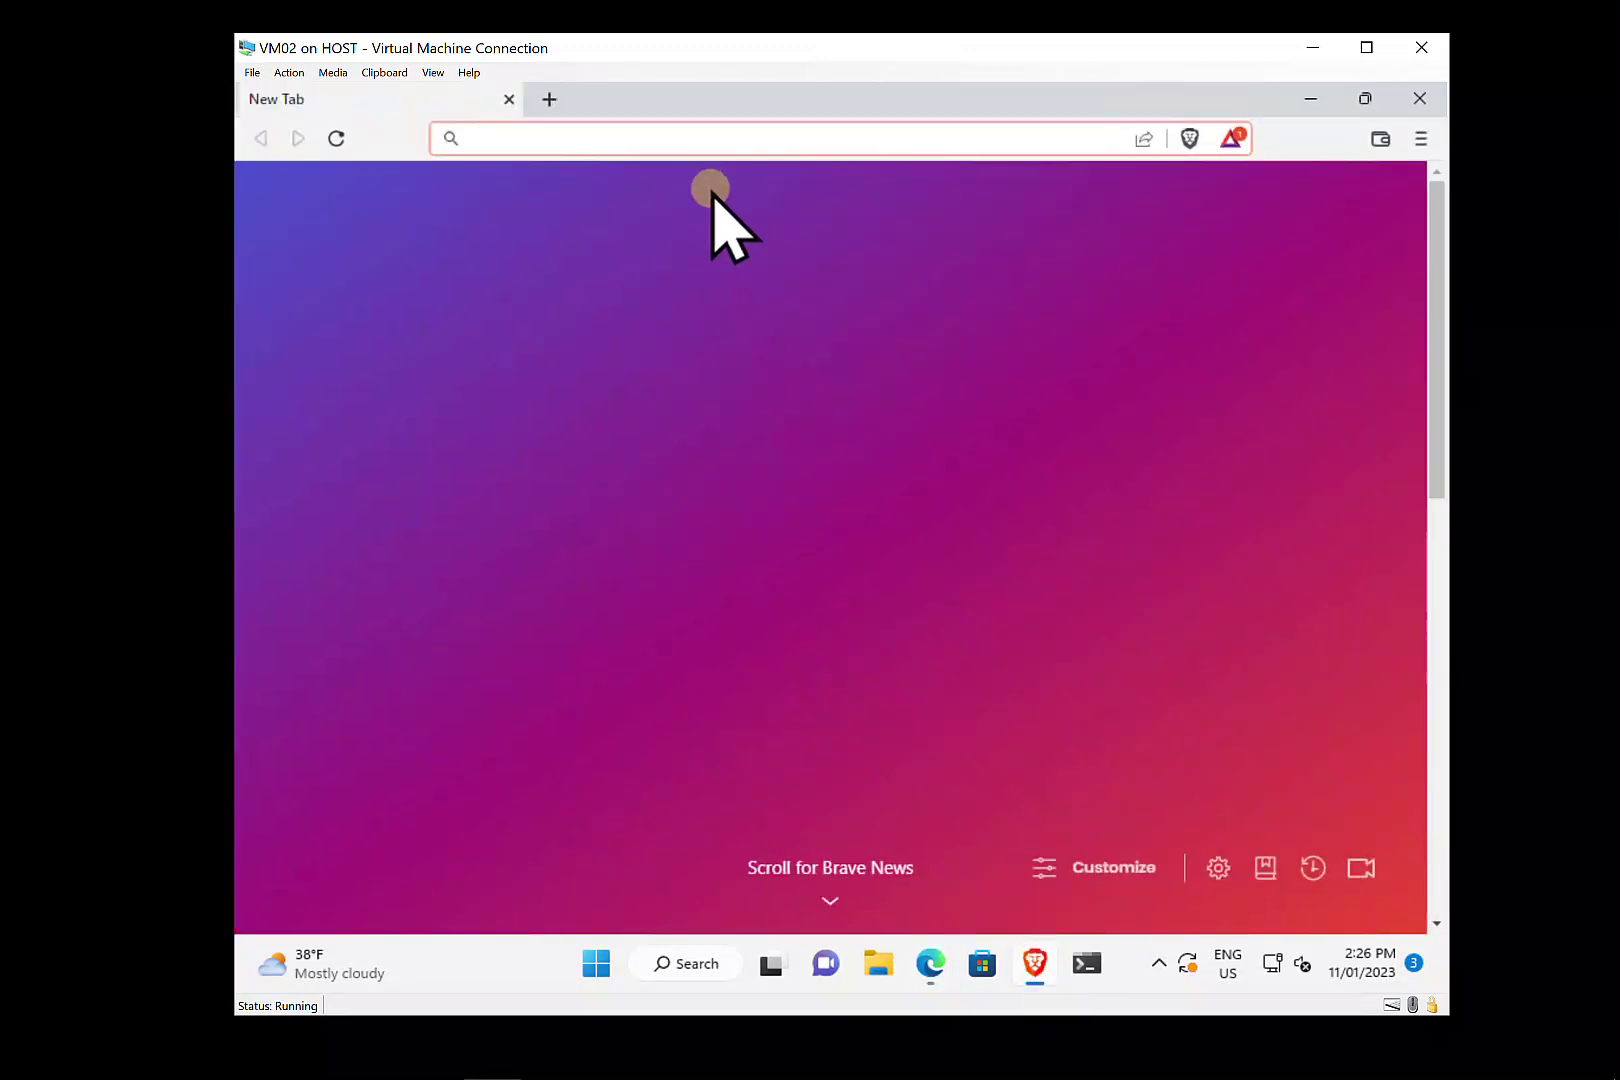
type("www.face")
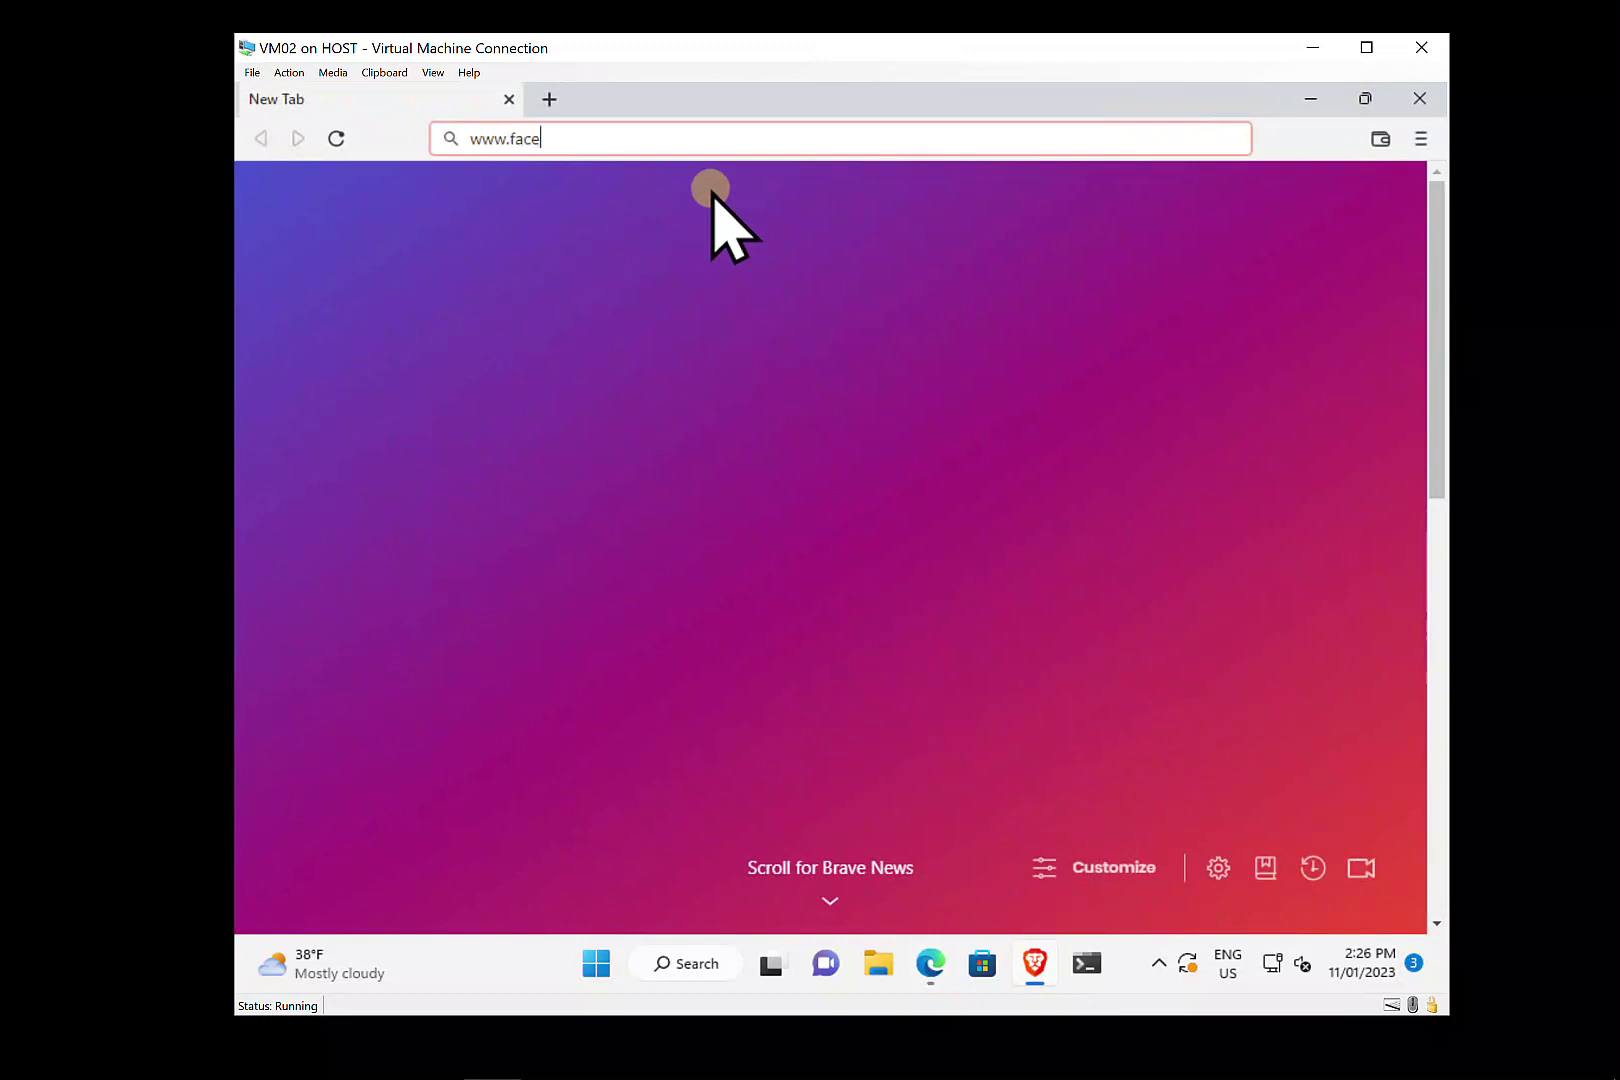
type("book.com")
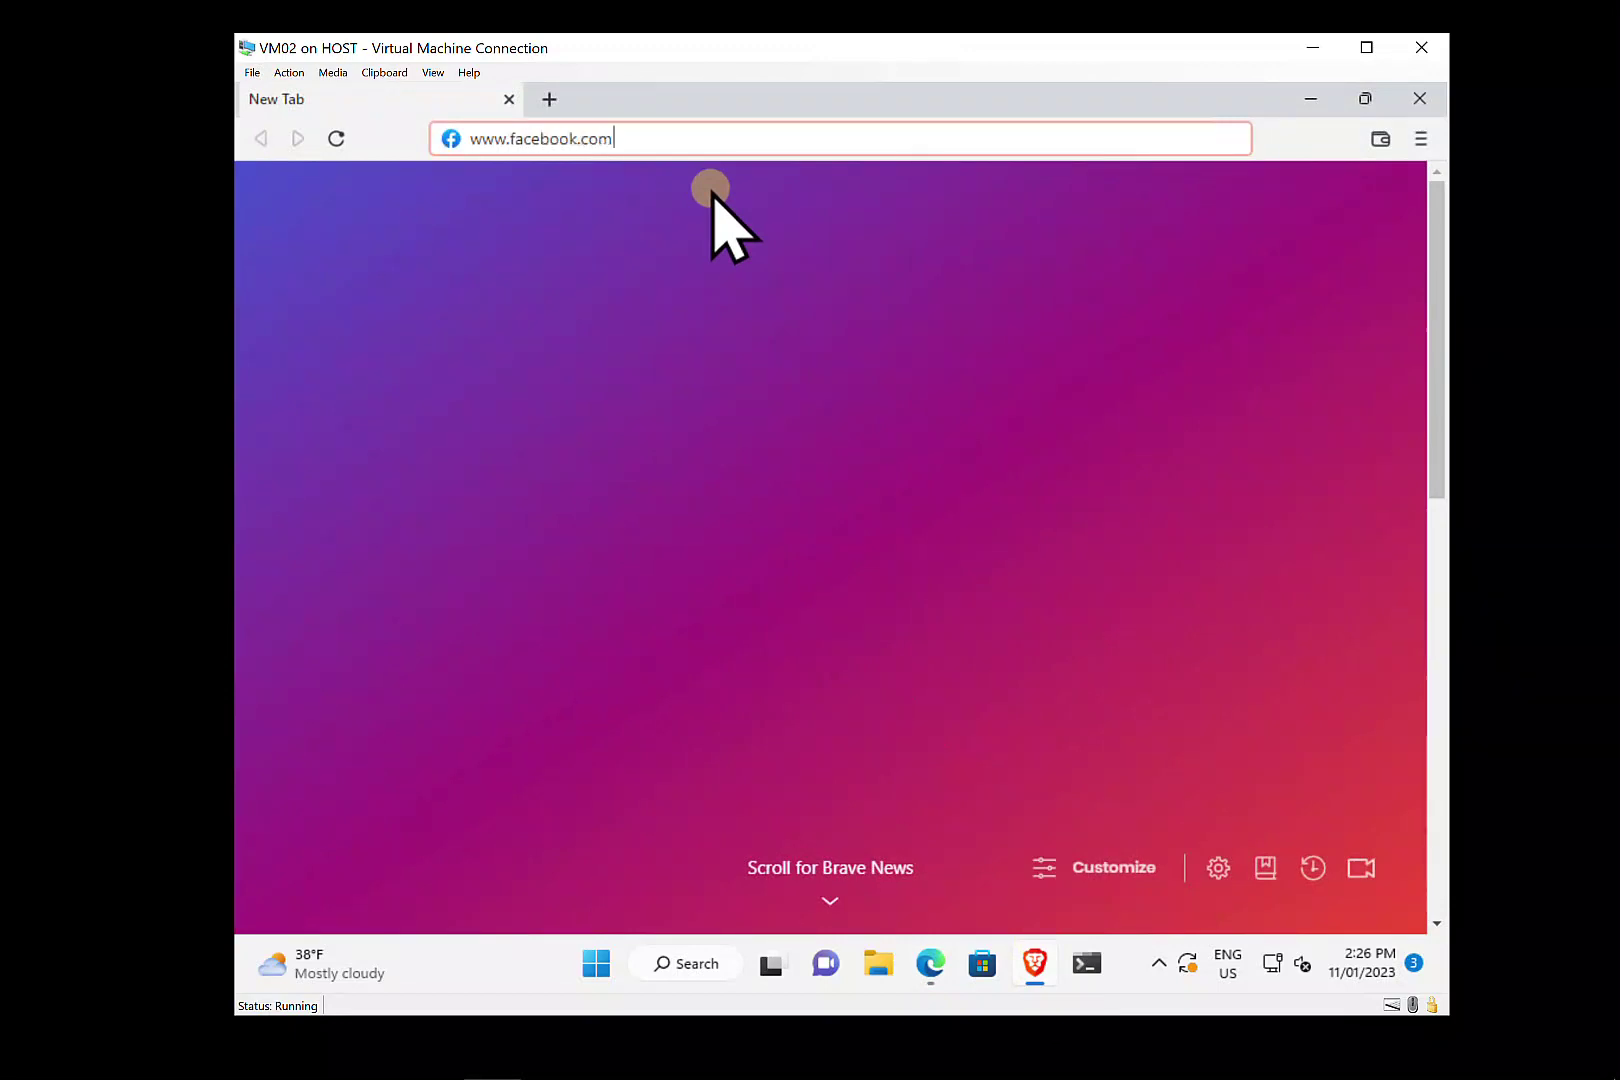
key("Return")
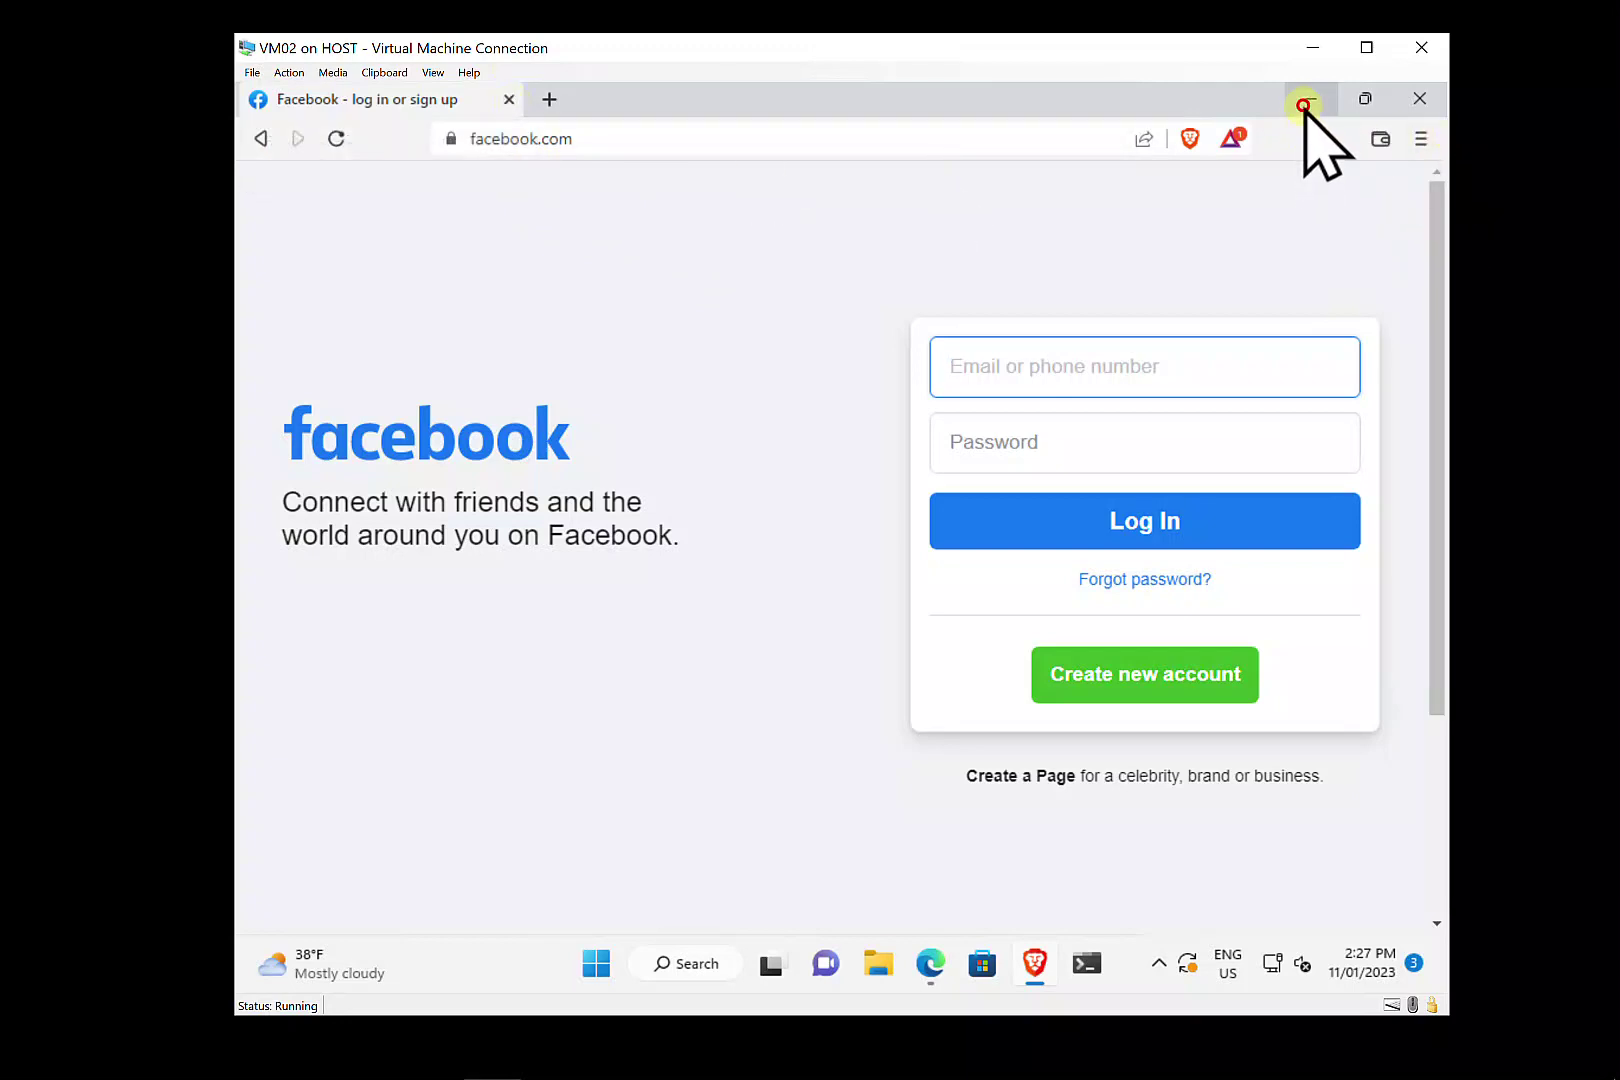
Minimize Brave and restore the host Edge showing the Defender Indicators URLs/Domains list.
left_click(1308, 101)
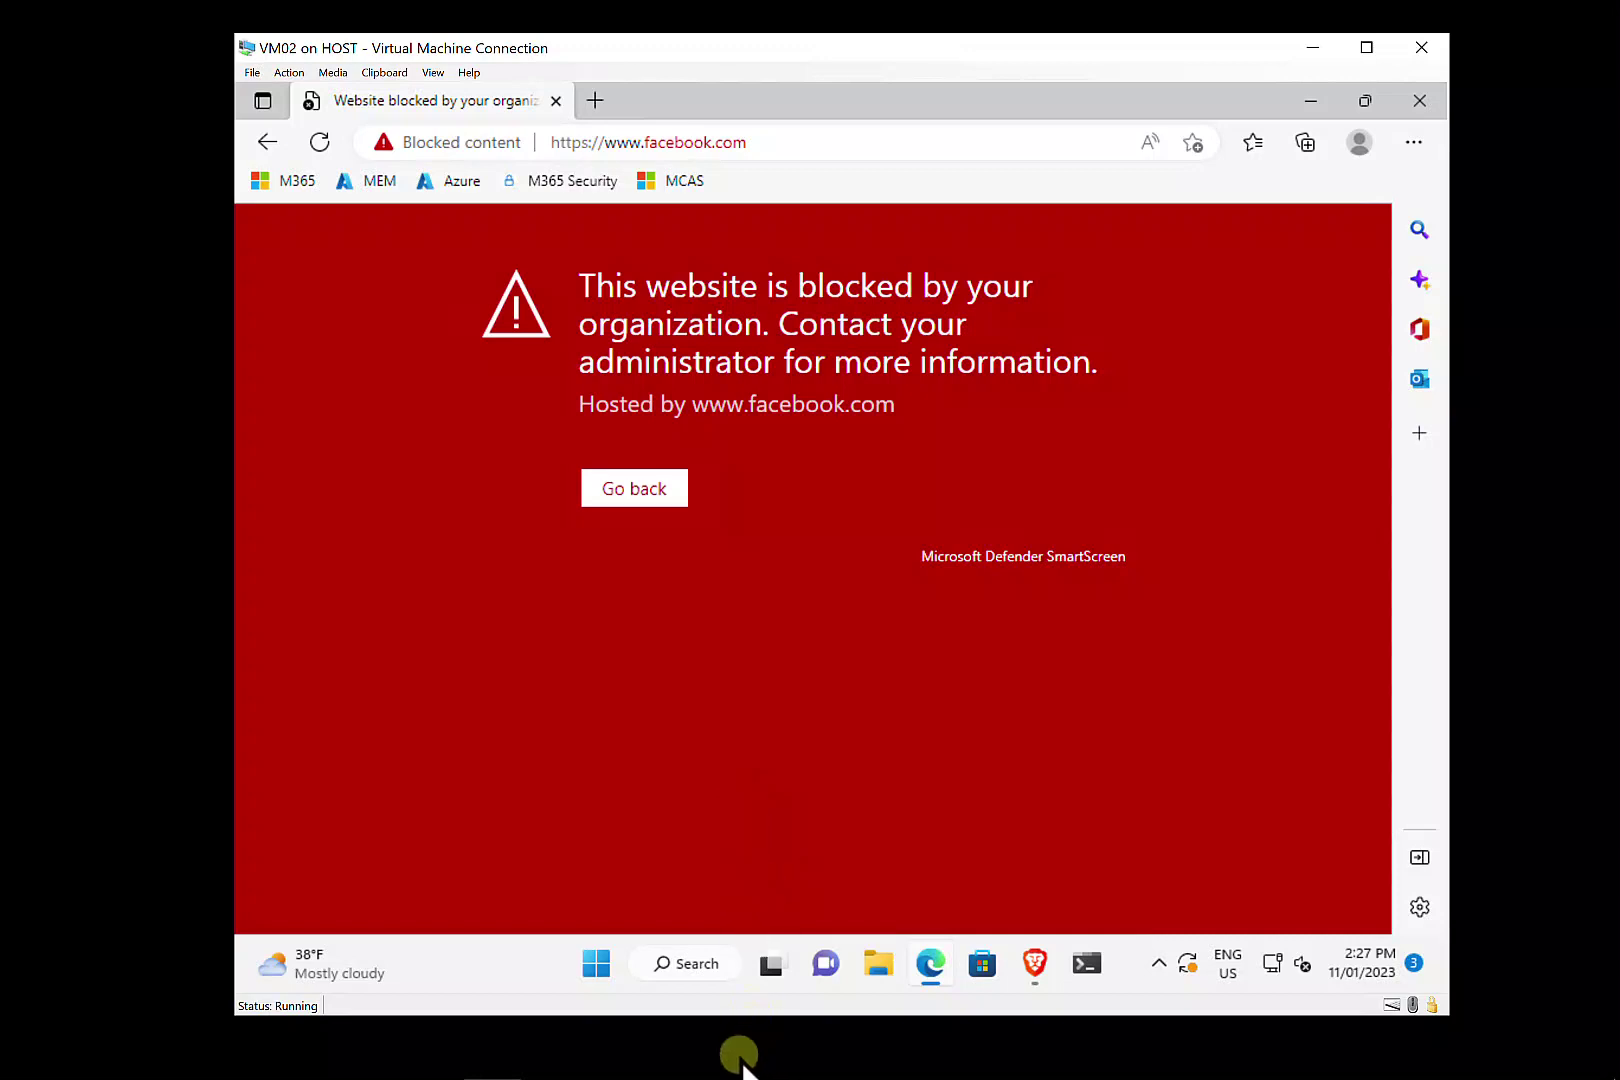
mouse_move(680, 1075)
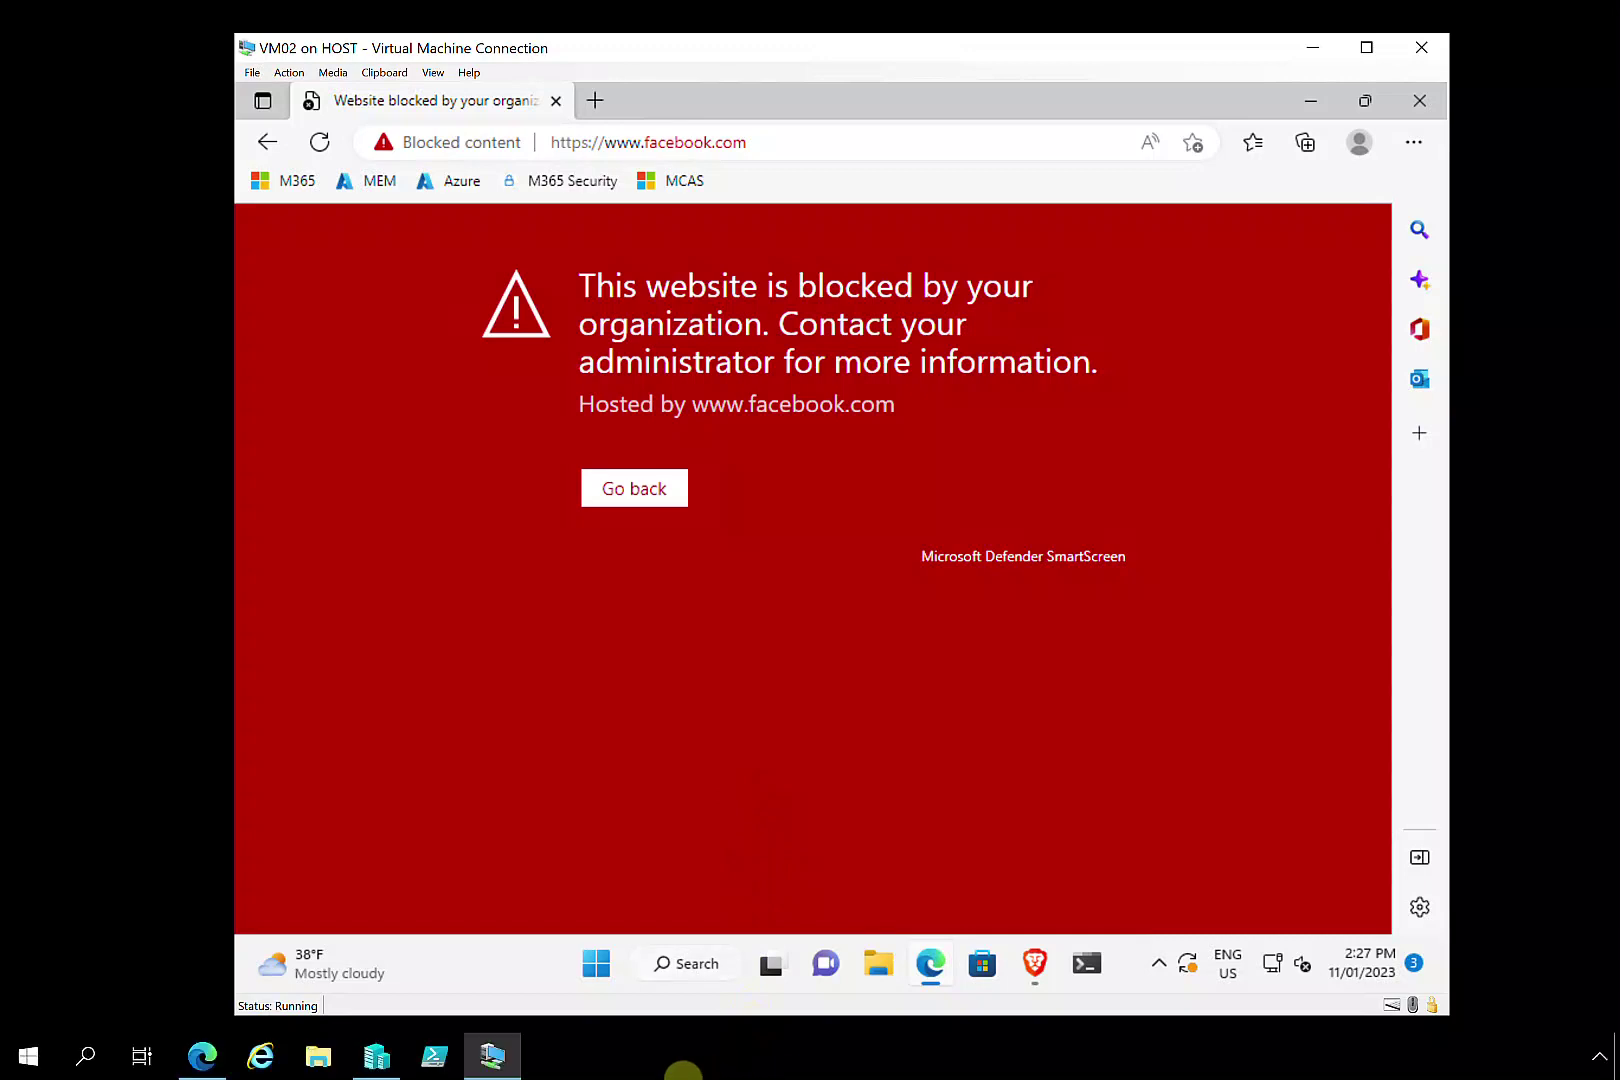
left_click(215, 1055)
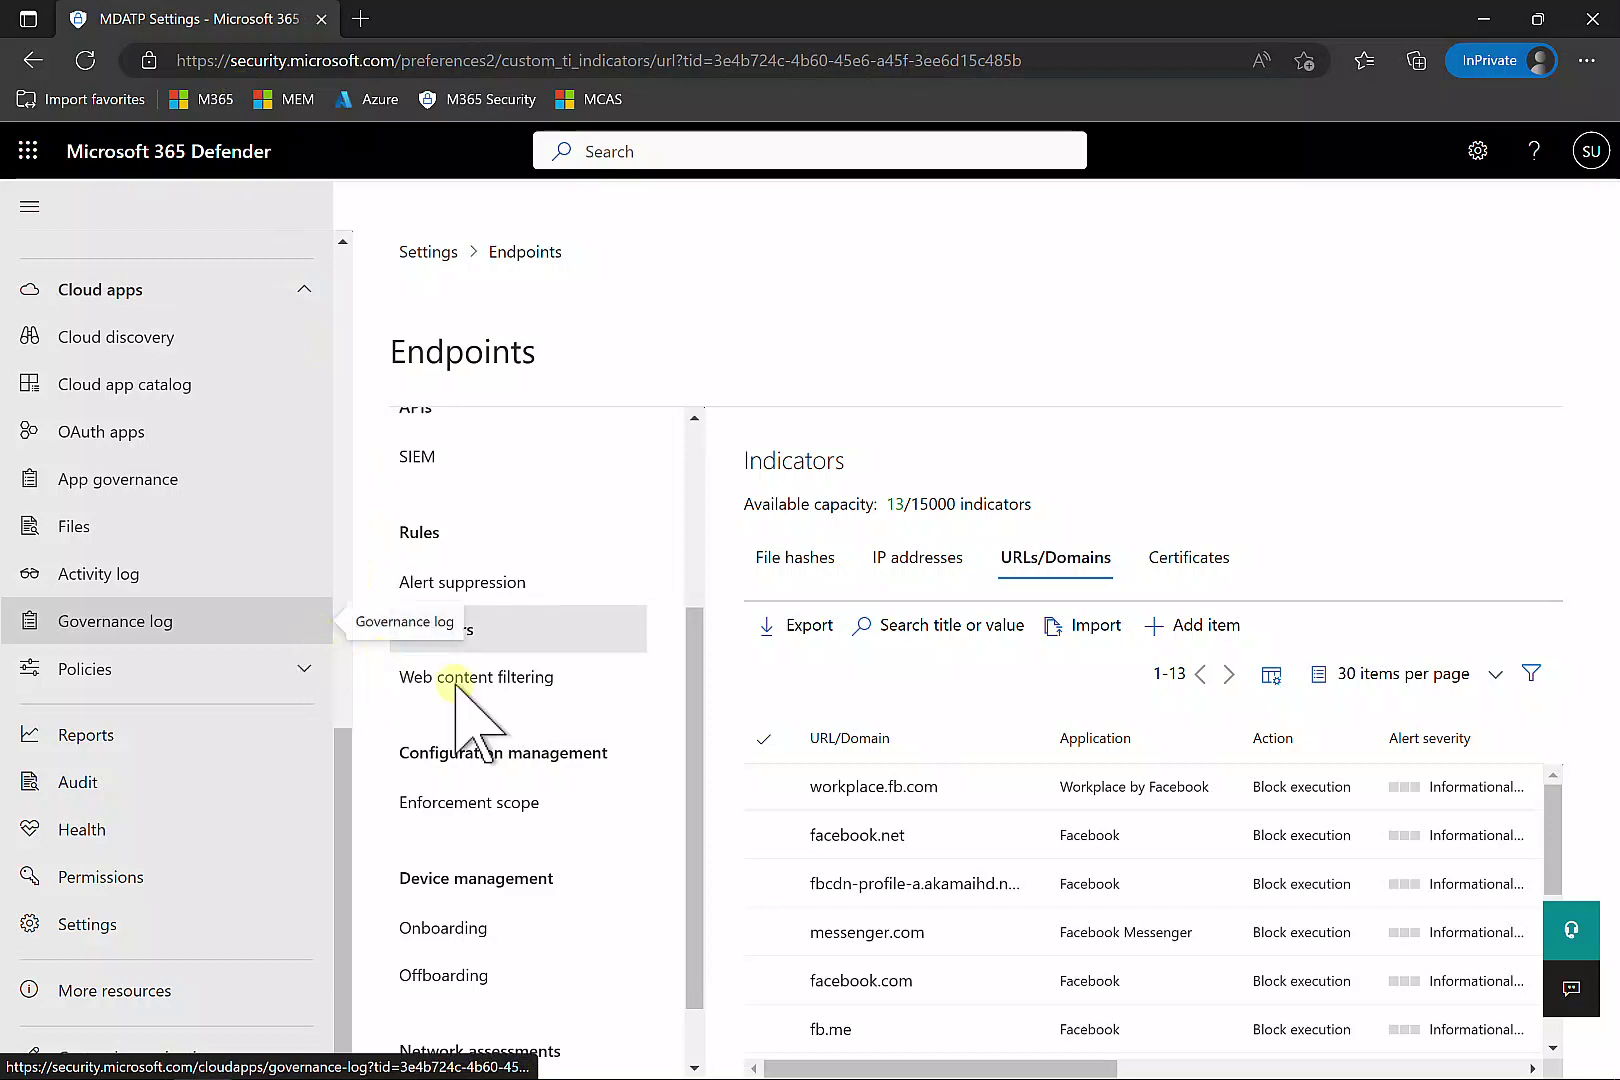
Return to the unfiltered Cloud app catalog listing all apps by category and risk score.
left_click(168, 392)
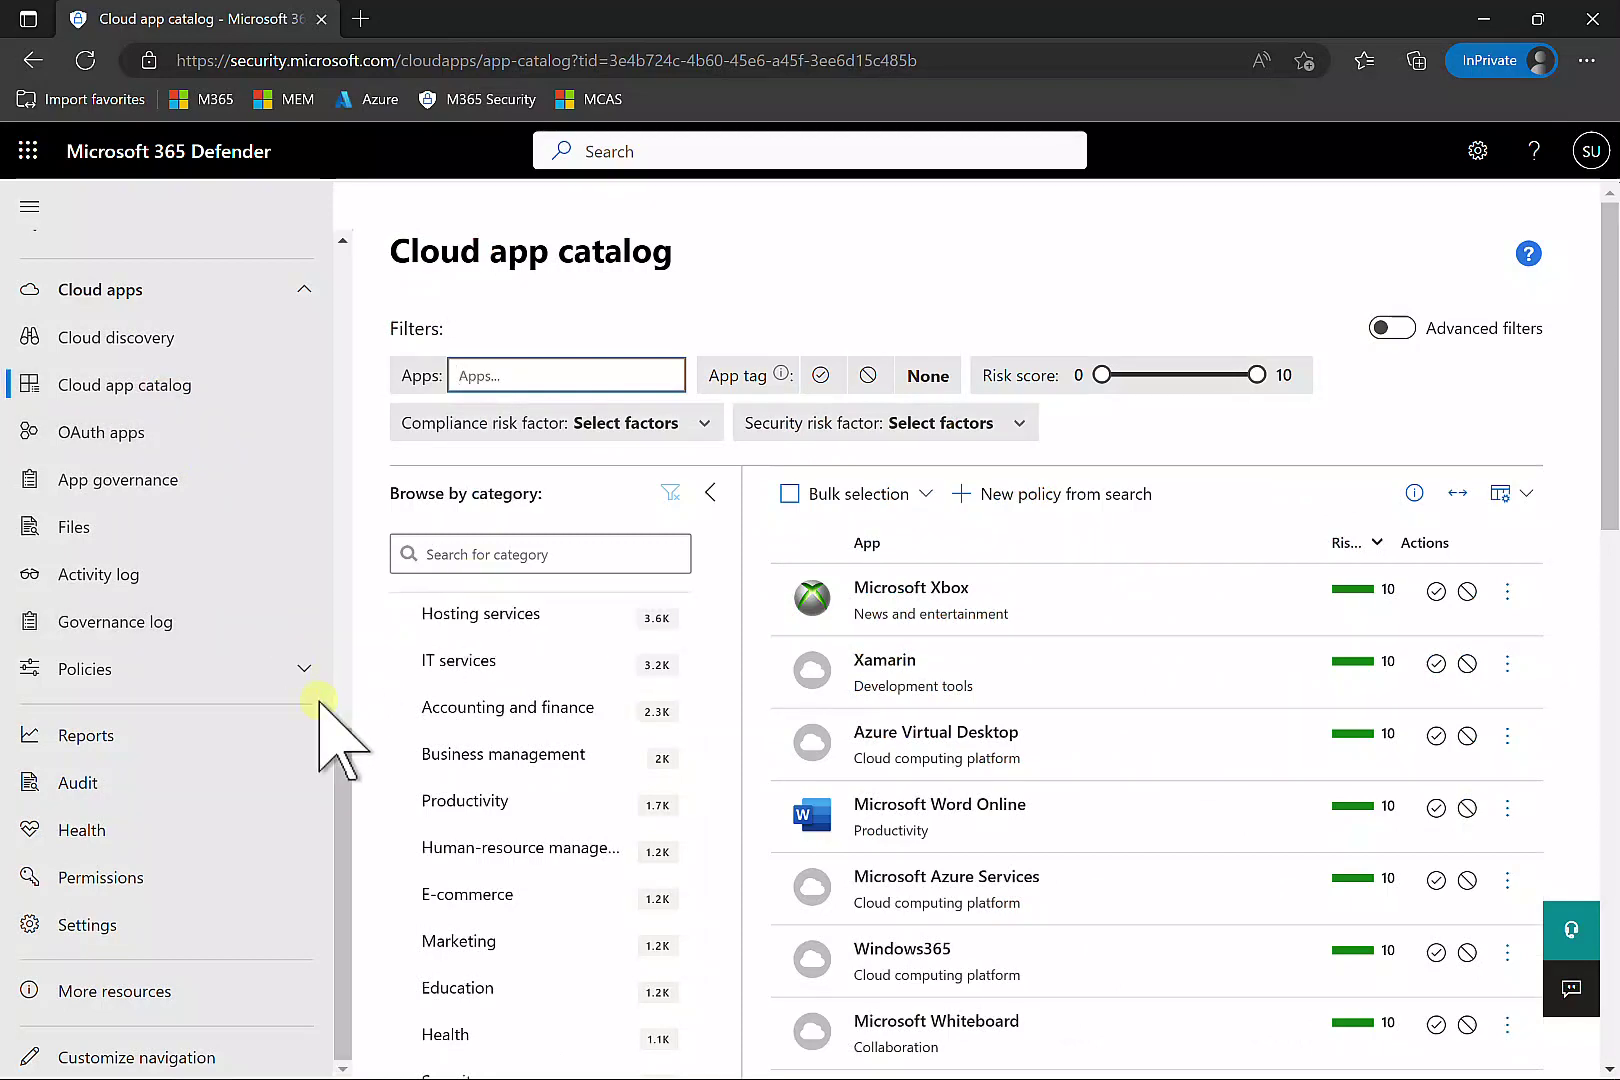
left_click(412, 712)
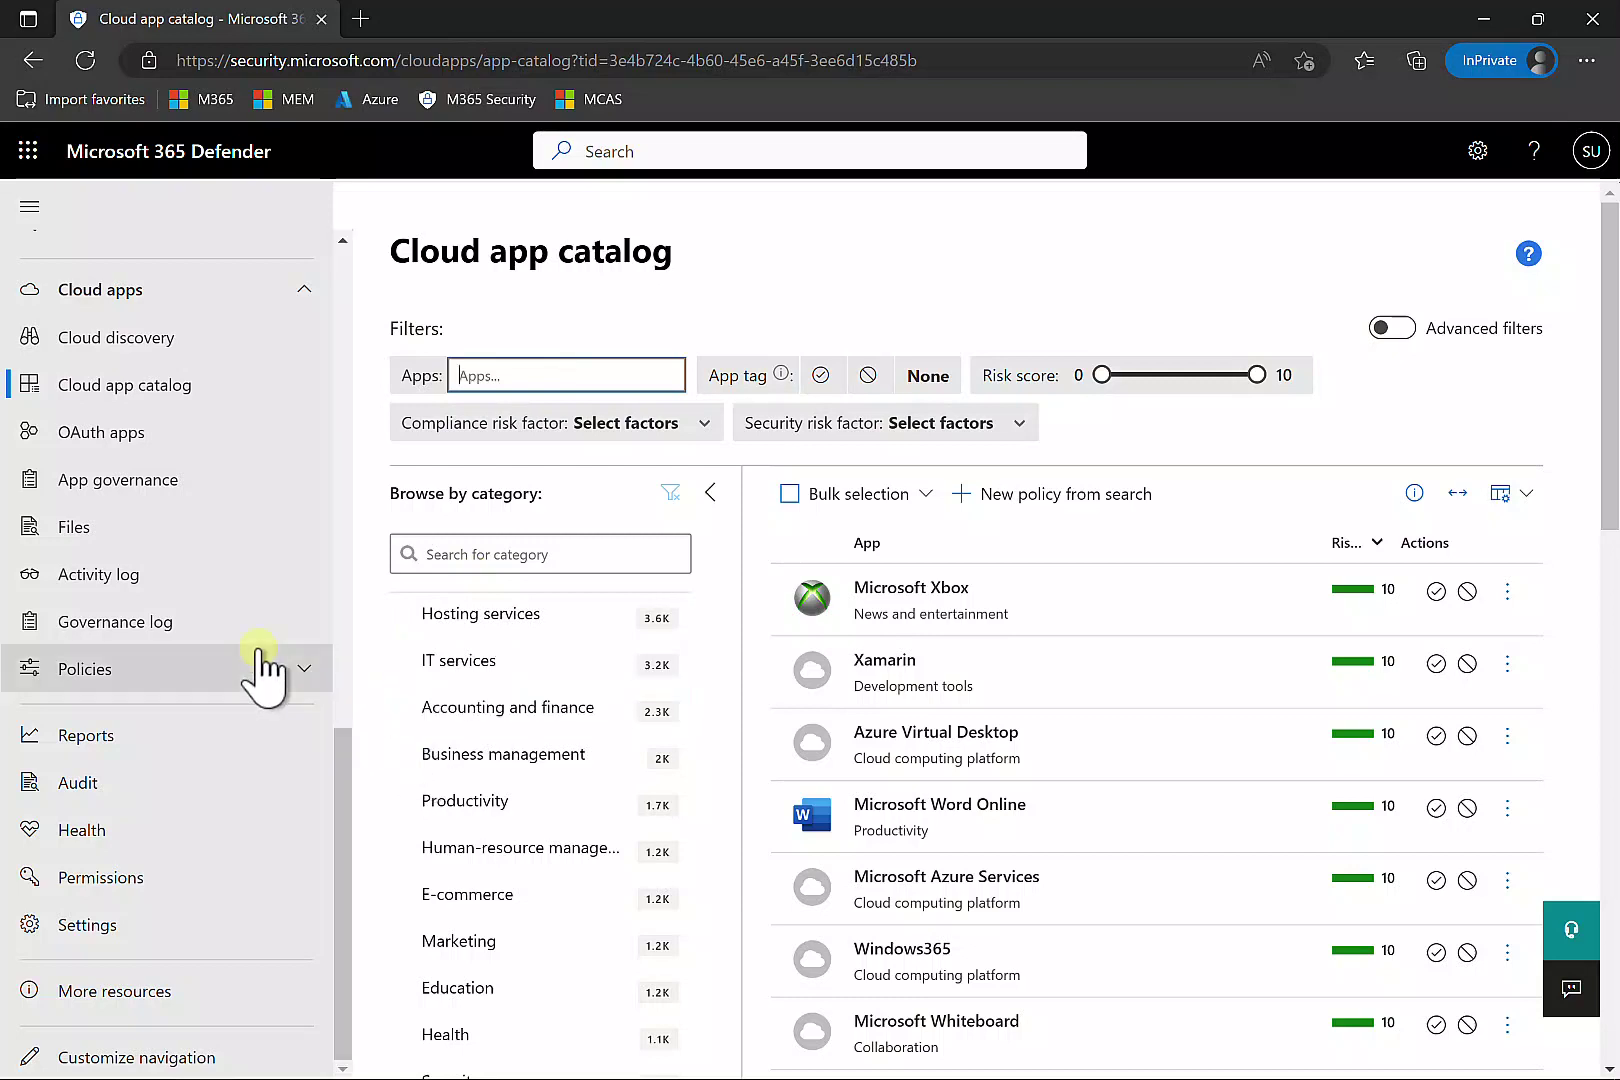